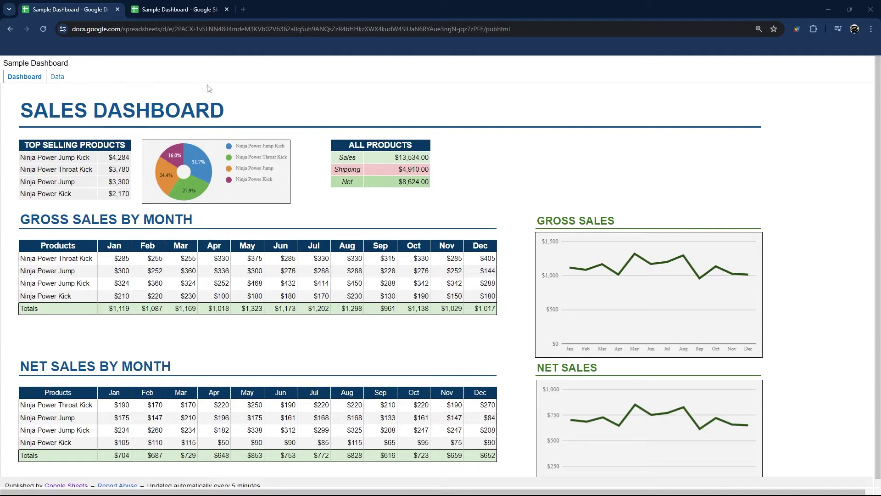
Step: Browse the published page's Data sheet, then return to its Dashboard sheet
left_click(207, 28)
key("ctrl+c")
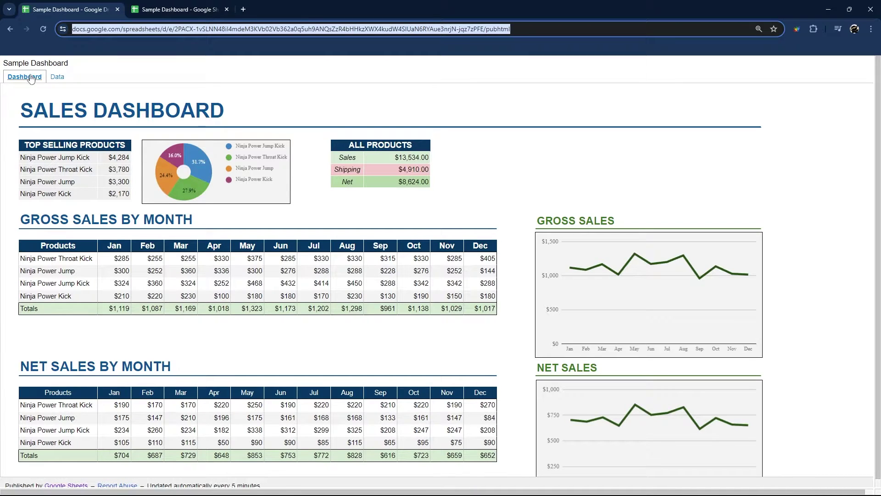
scroll(221, 204, "down", 1)
scroll(221, 204, "down", 3)
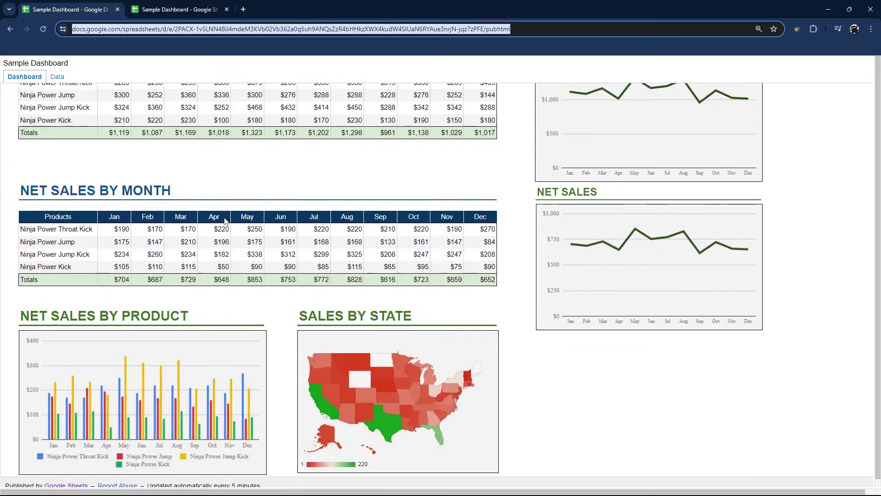
scroll(221, 203, "up", 5)
left_click(56, 77)
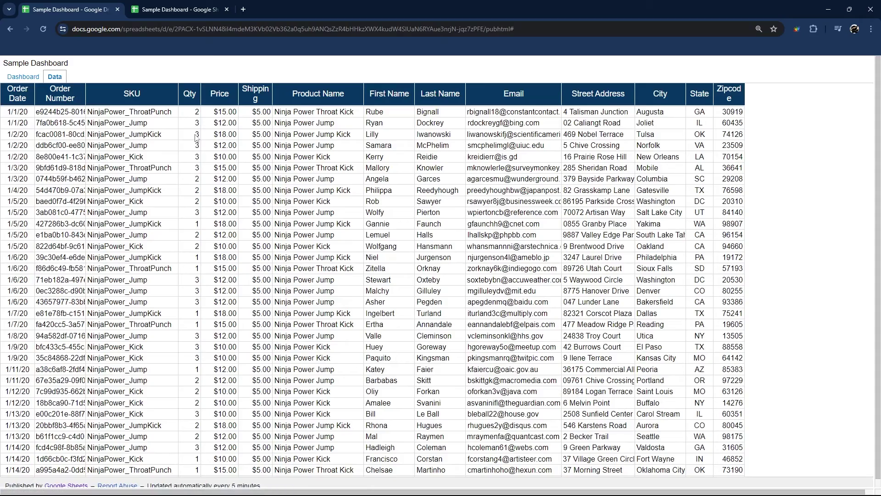
scroll(115, 123, "down", 4)
scroll(92, 110, "up", 4)
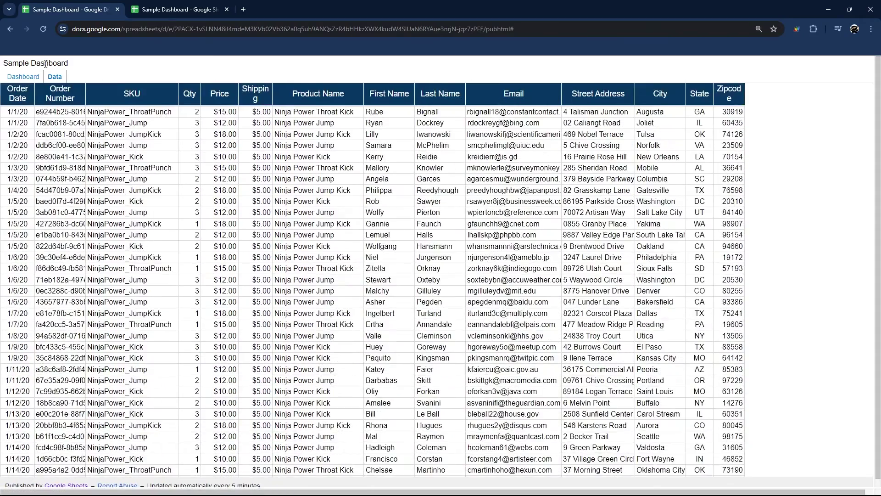
left_click(23, 76)
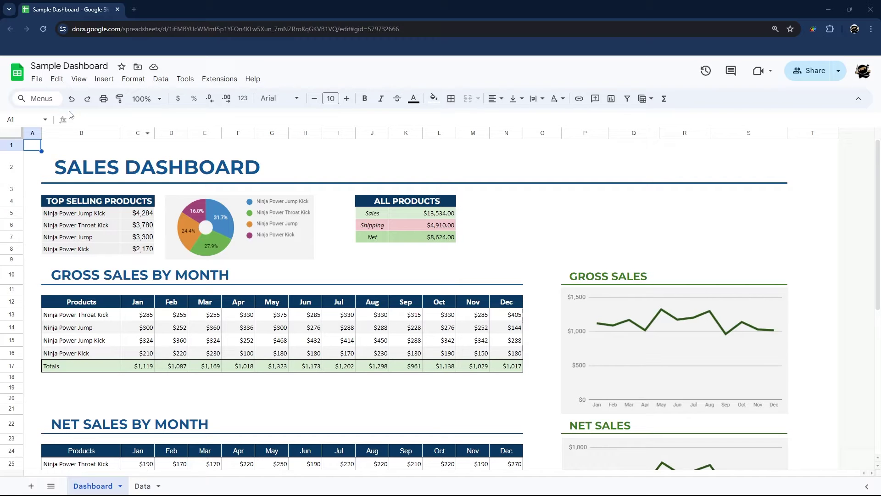
Step: Publish the Entire Document as a Web page via File > Share > Publish to web
left_click(37, 80)
mouse_move(99, 169)
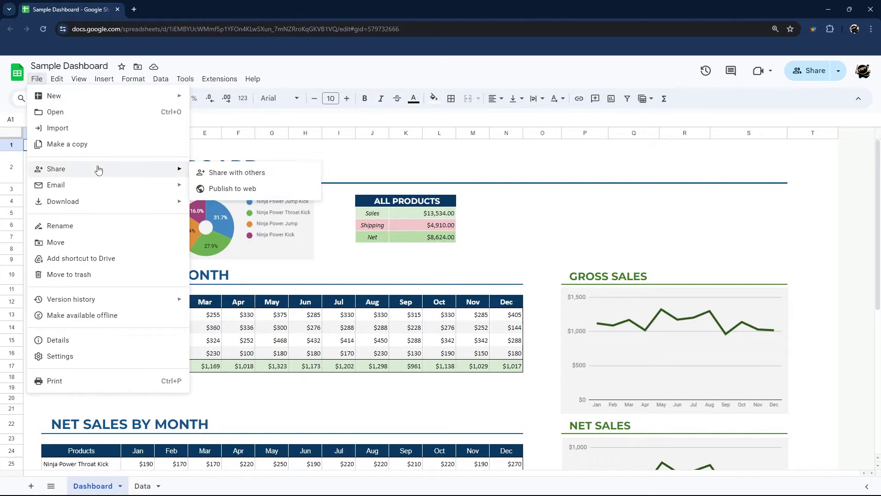
left_click(231, 189)
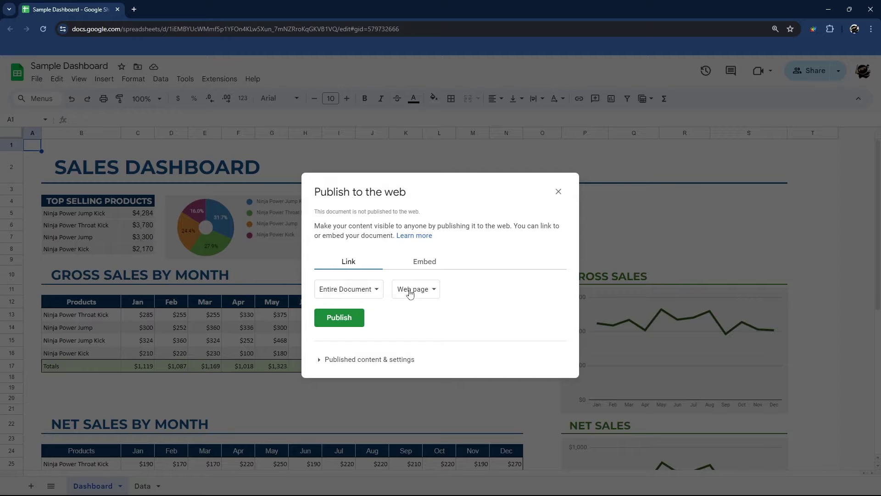
left_click(338, 317)
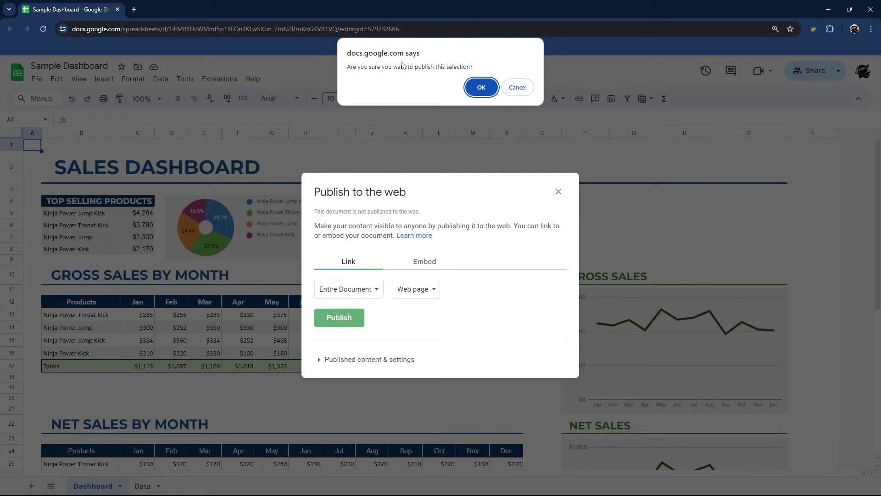
left_click(481, 88)
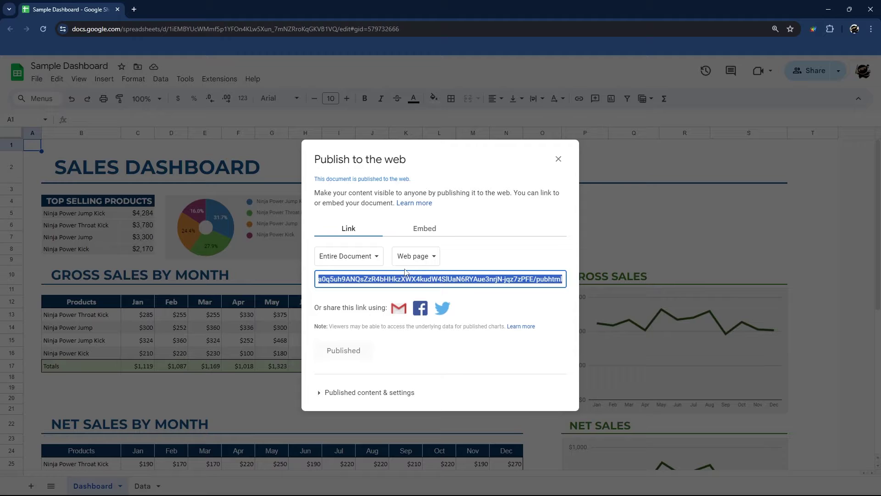
Step: Open the copied publish link in a new browser tab
left_click(134, 9)
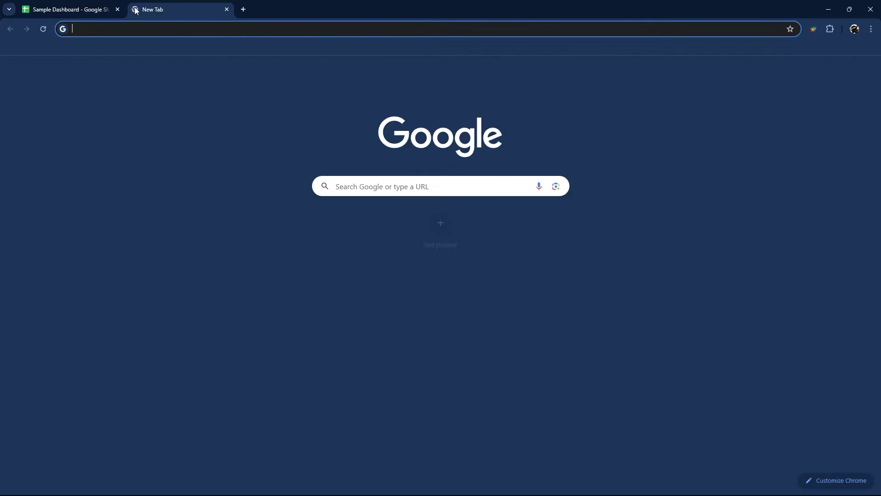
key("ctrl+v")
key("Return")
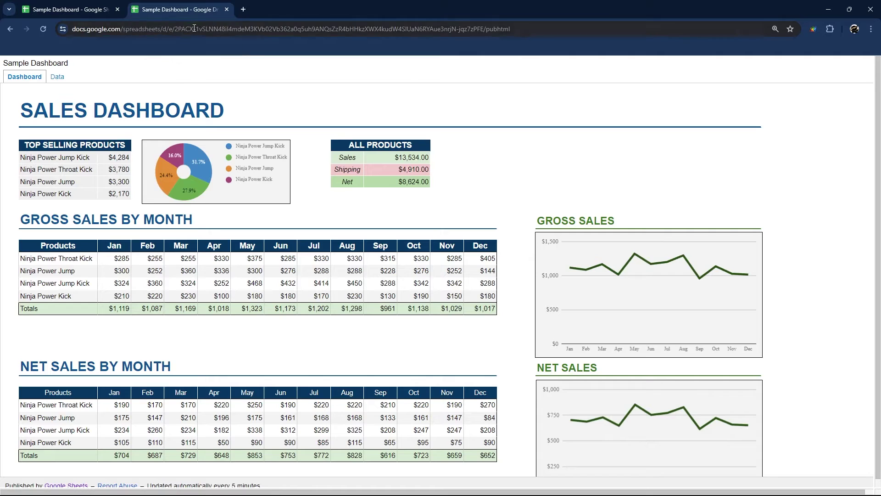
Step: Inspect the published page, selecting text in the Top Selling Products table
left_click(196, 29)
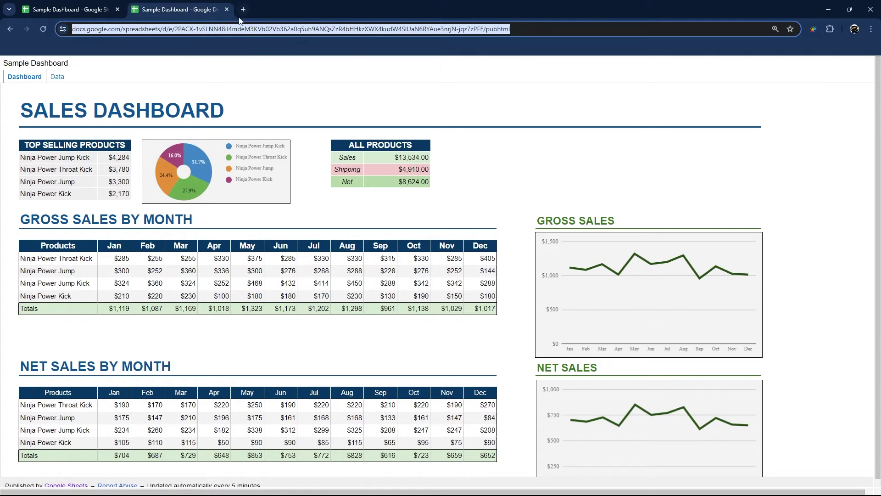
left_click(209, 69)
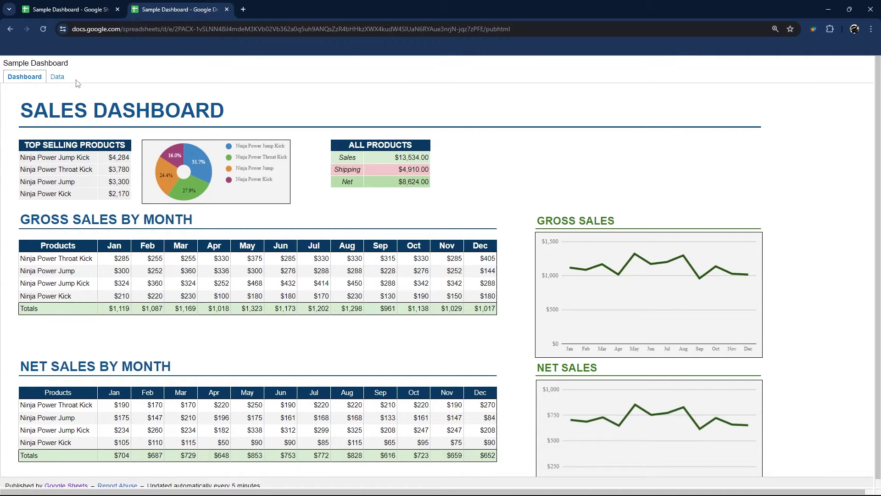
left_click_drag(65, 182, 128, 196)
scroll(300, 202, "down", 6)
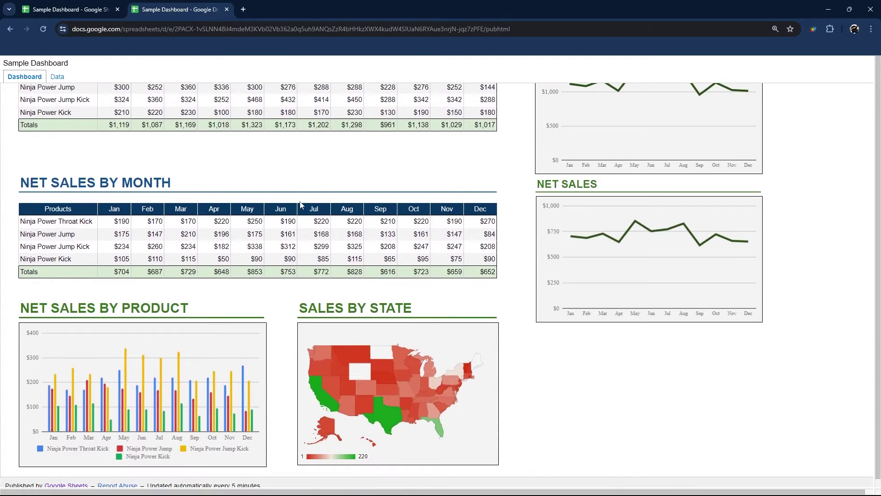
scroll(299, 202, "up", 6)
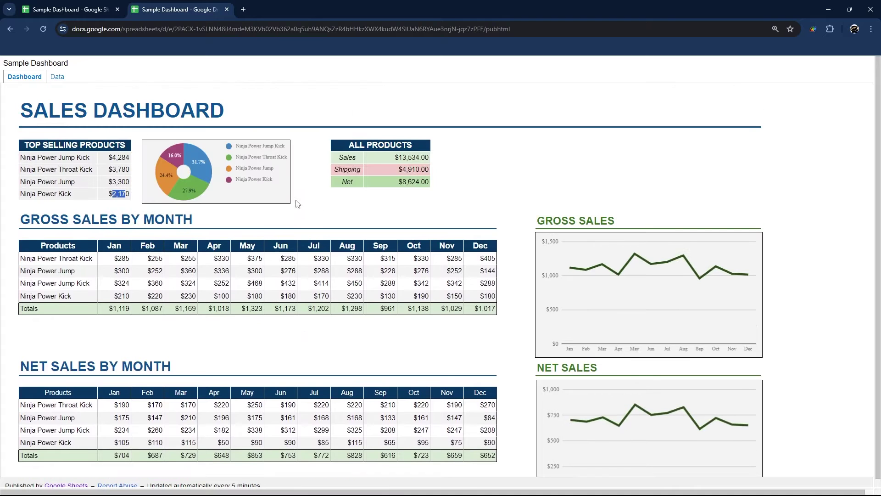
Step: Close the Publish to the web dialog in the editor and select the pie chart and GROSS SALES BY MONTH heading
left_click(84, 11)
left_click(558, 159)
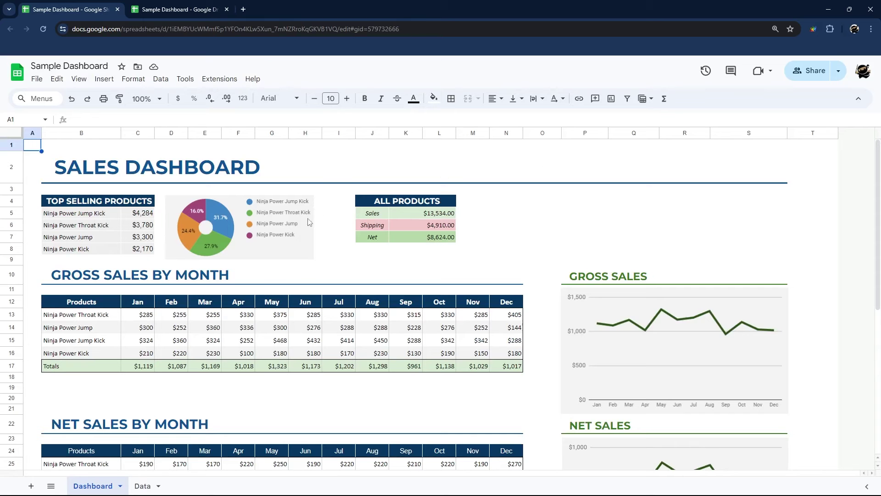
left_click(272, 252)
left_click(375, 277)
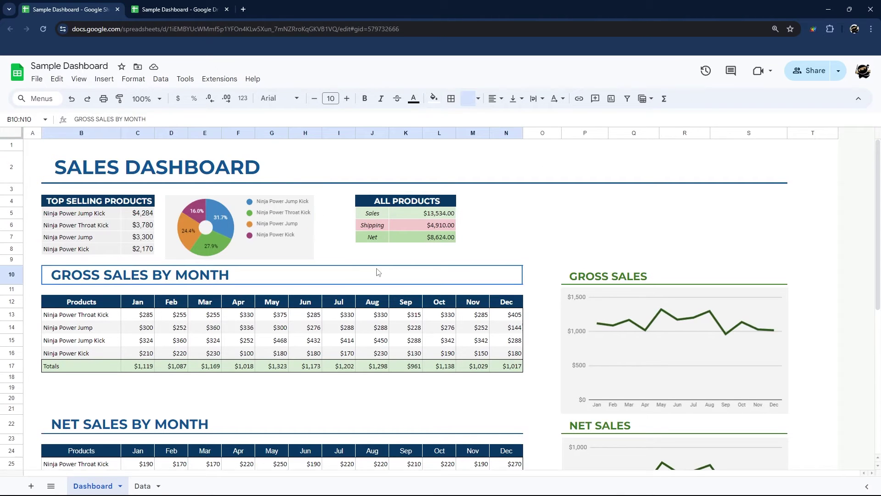
Step: Scroll through the published dashboard tab to check its charts and tables
left_click(192, 10)
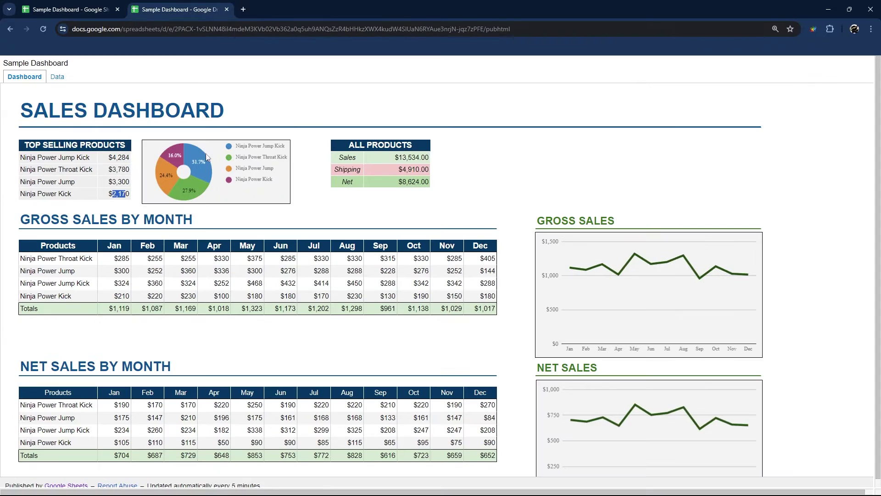
mouse_move(201, 196)
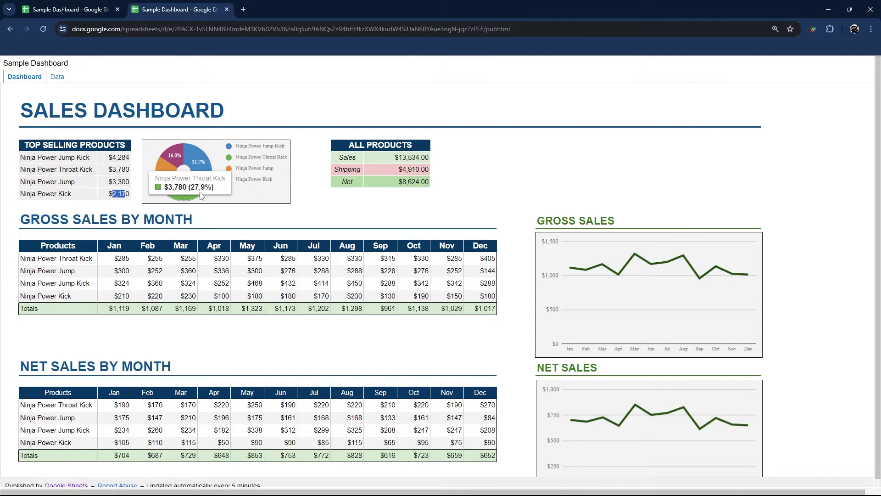
scroll(299, 225, "down", 4)
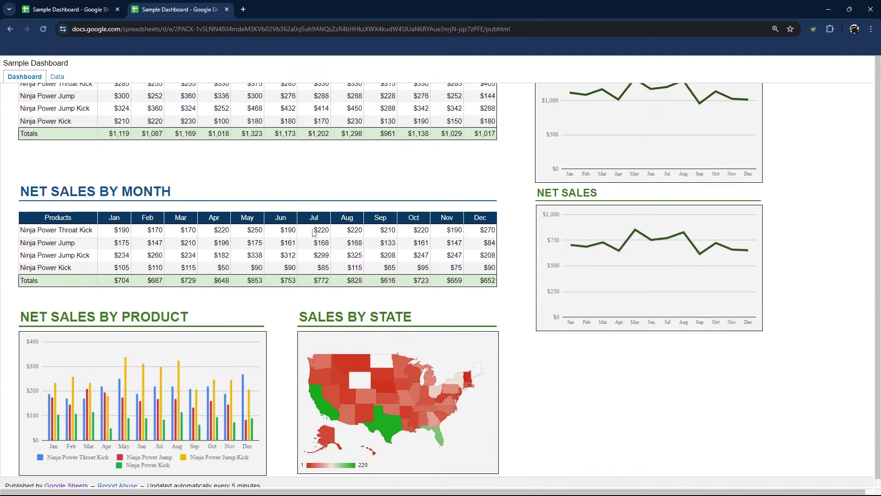
scroll(313, 232, "up", 4)
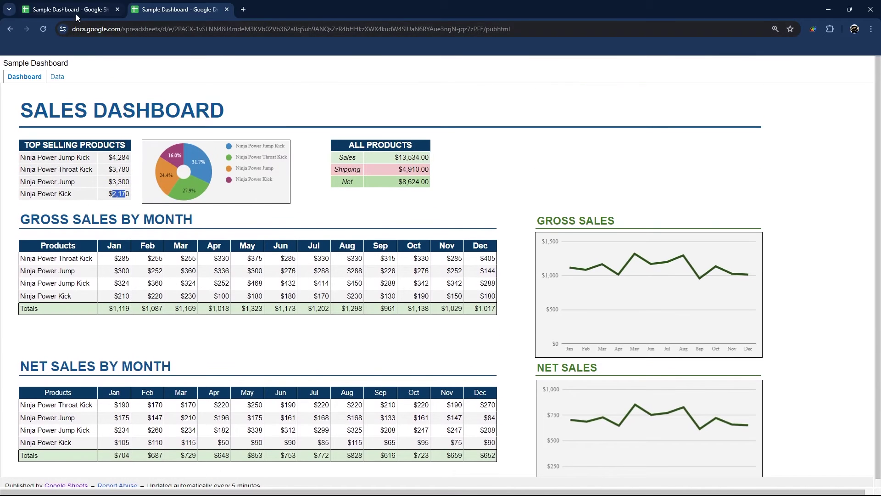
Step: Change the SALES DASHBOARD title font in B2 to Koulen
left_click(81, 11)
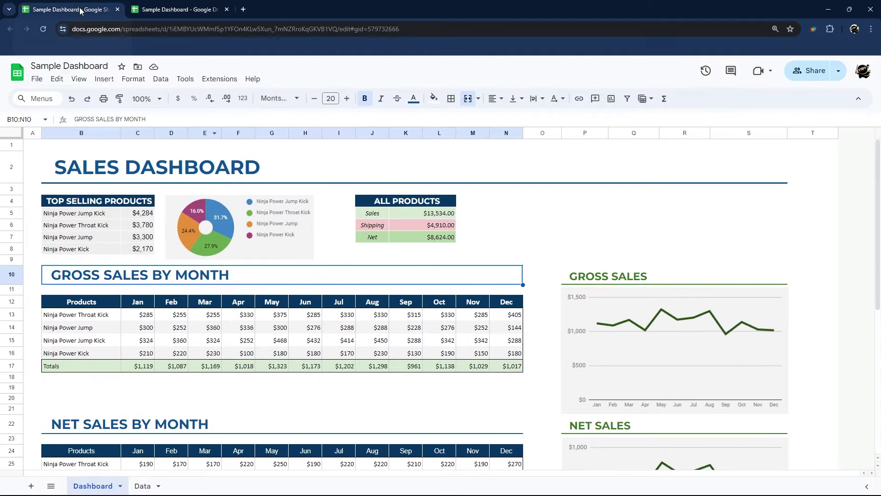
left_click(144, 176)
left_click(270, 102)
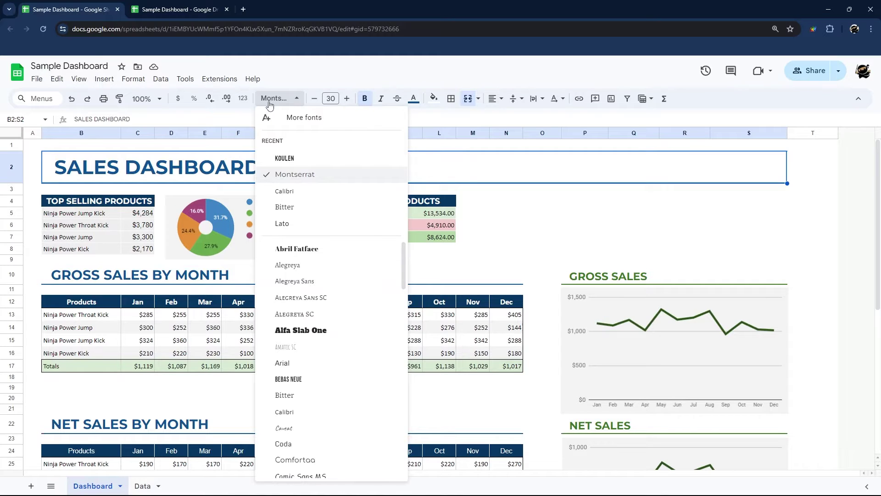
left_click(285, 159)
Step: Append ' - V2 Some Text HERE' to the dashboard title
double_click(205, 167)
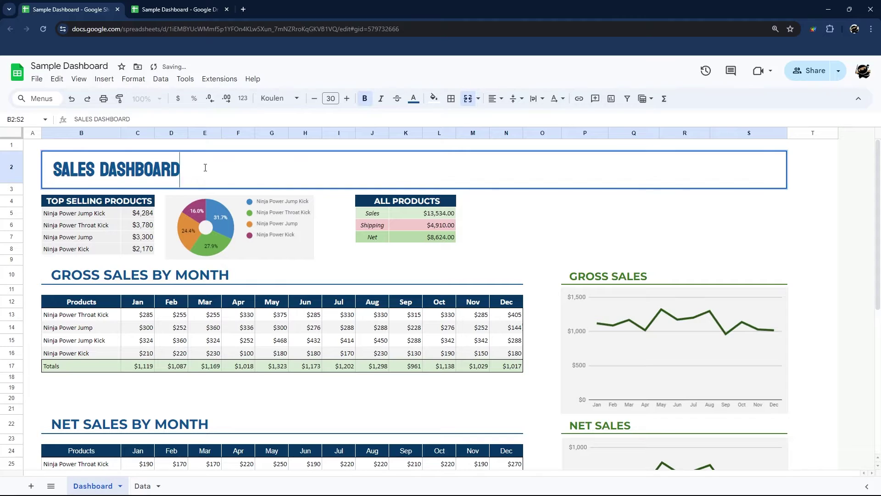
type("- V3")
key("BackSpace")
type("2 Some T")
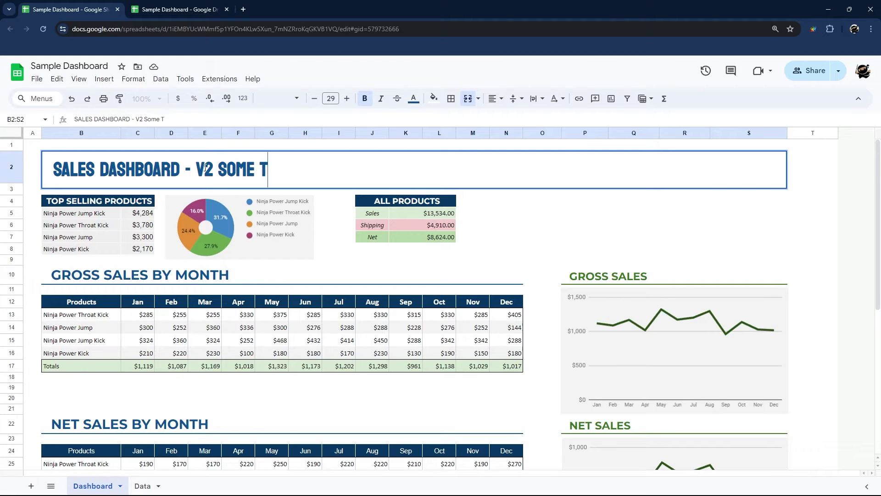
type("ext HERE")
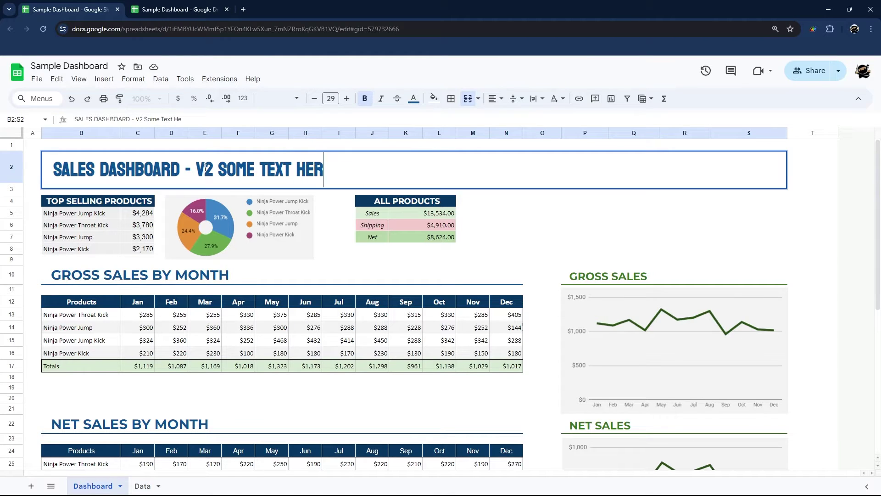
key("Return")
left_click(225, 170)
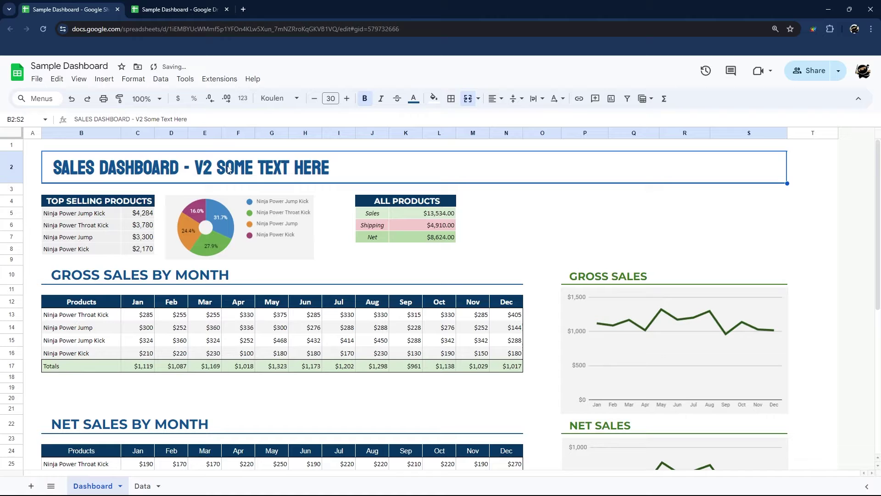
Step: Reload the published page to check whether it shows the V2 title
left_click(185, 12)
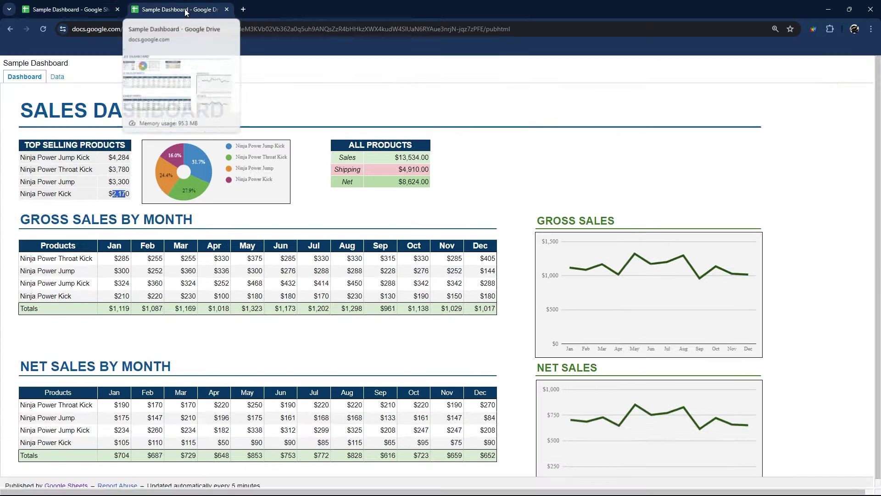
left_click(43, 28)
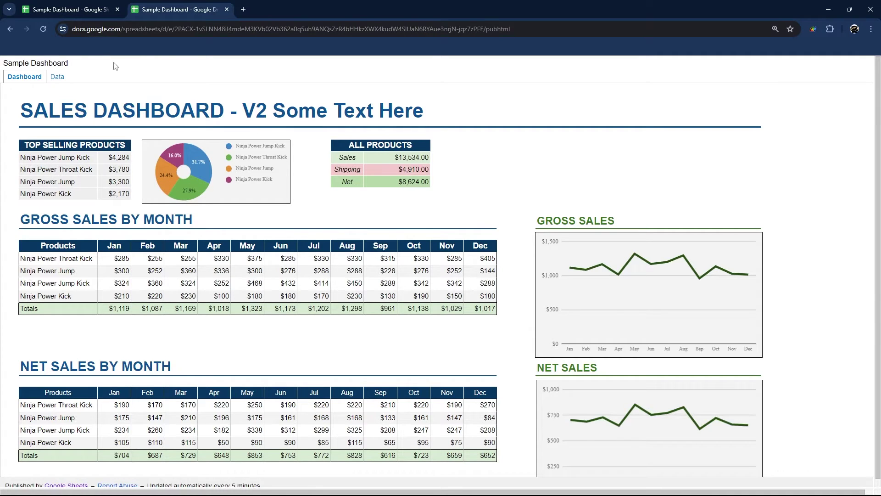
left_click(63, 9)
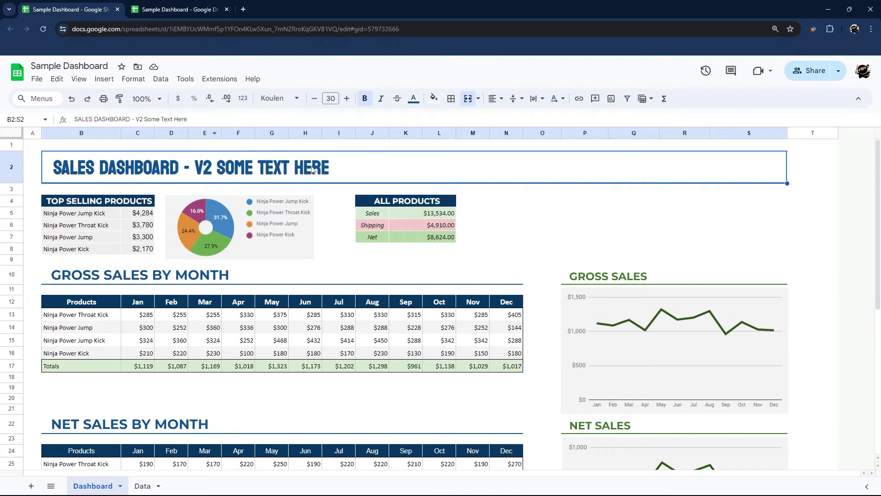
left_click(158, 11)
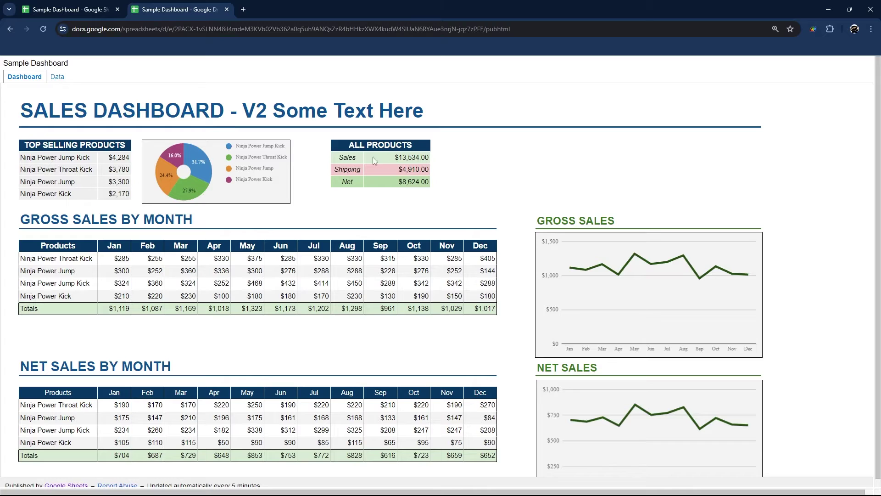
Step: Undo the title edit in the editor, restoring plain SALES DASHBOARD
left_click(82, 11)
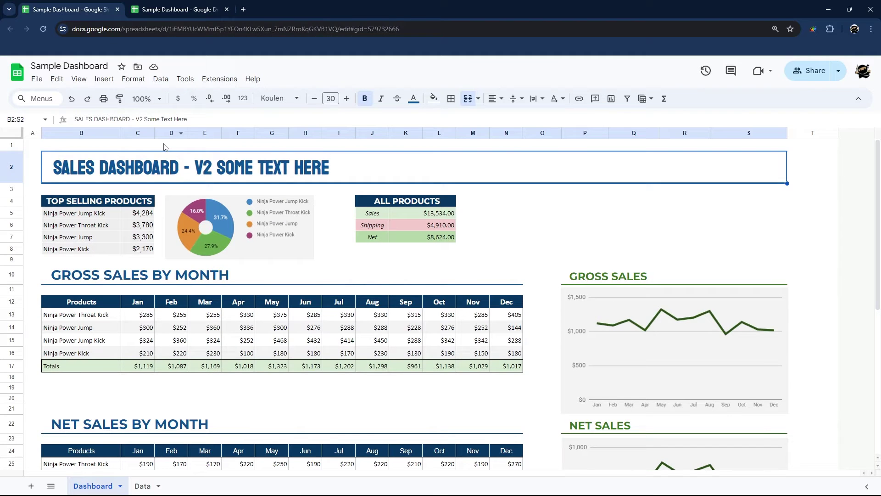
key("ctrl+z")
key("ctrl+z")
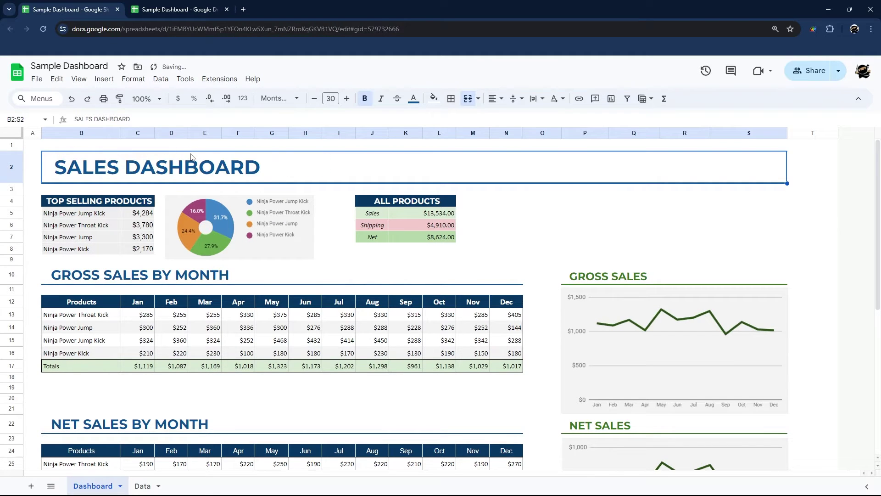
left_click(33, 146)
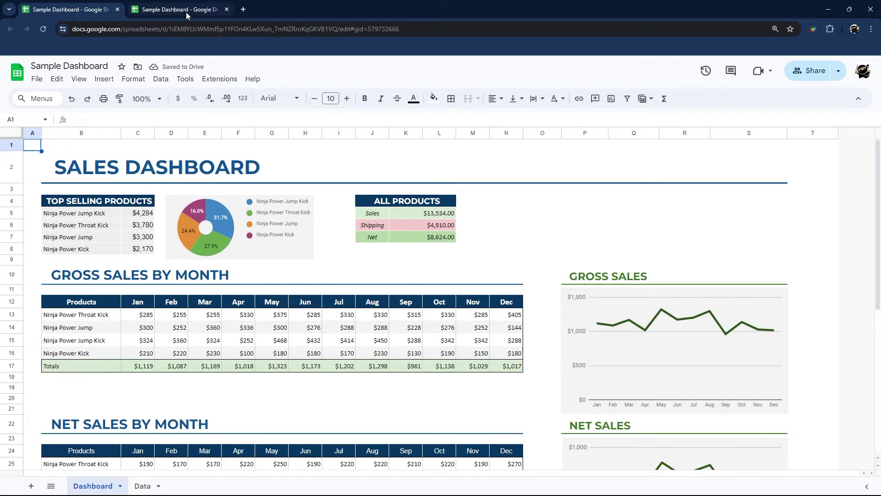
Step: In Publish to web settings, change Published content from Entire Document to the Dashboard sheet
left_click(37, 79)
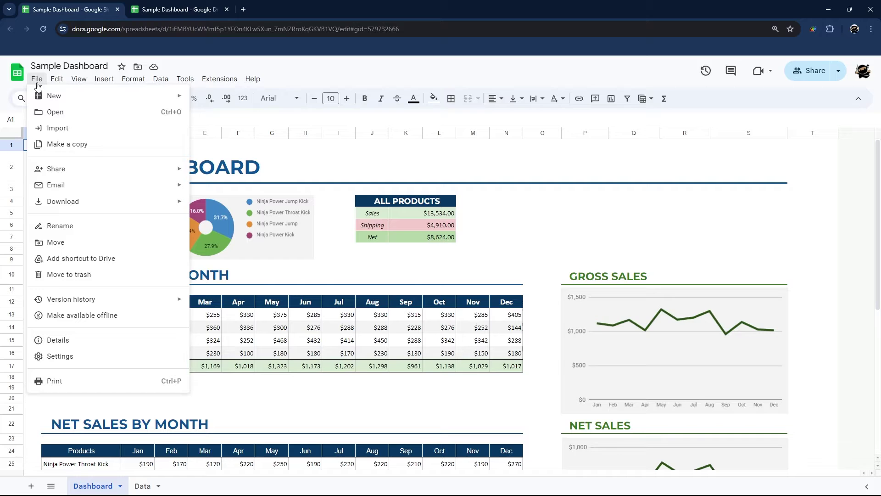
mouse_move(112, 173)
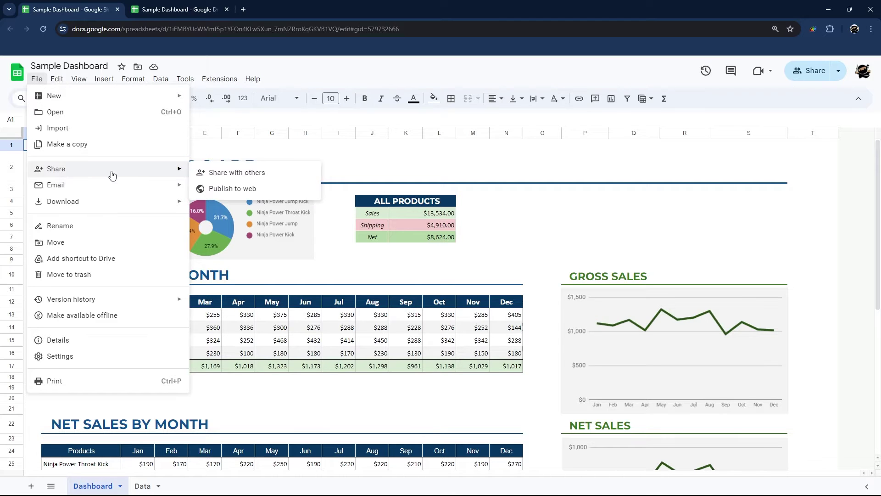
left_click(216, 189)
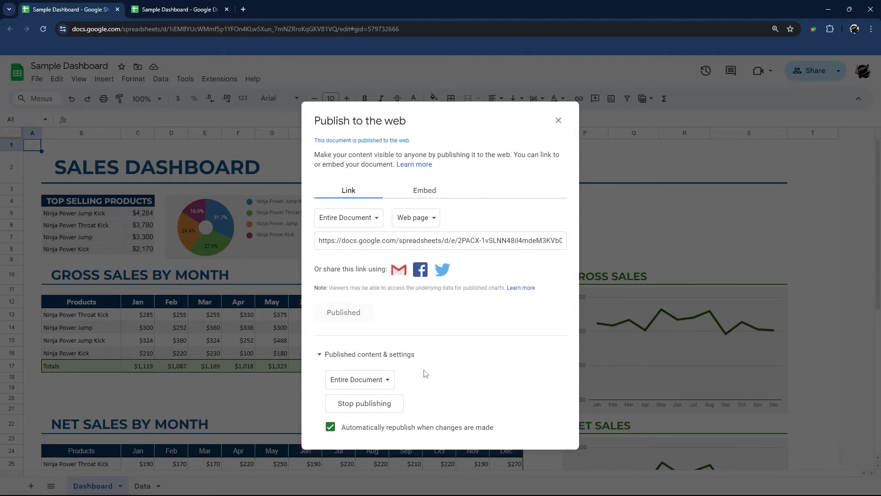
left_click(355, 387)
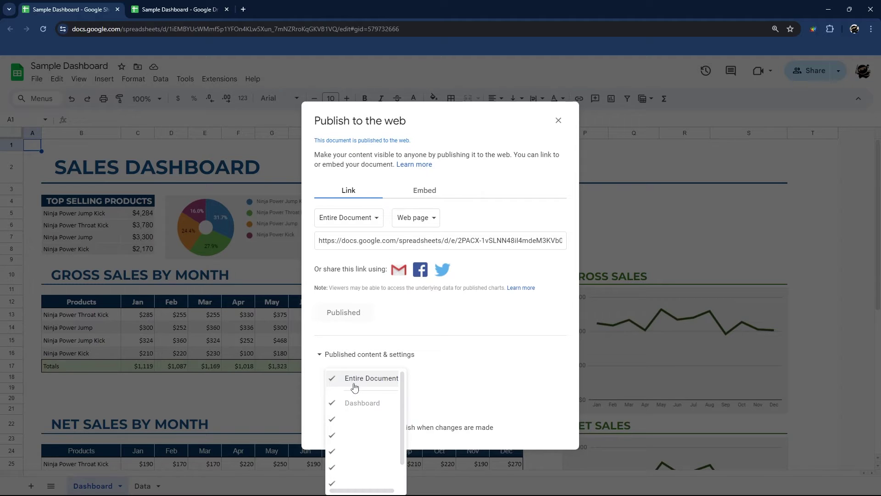
left_click(364, 380)
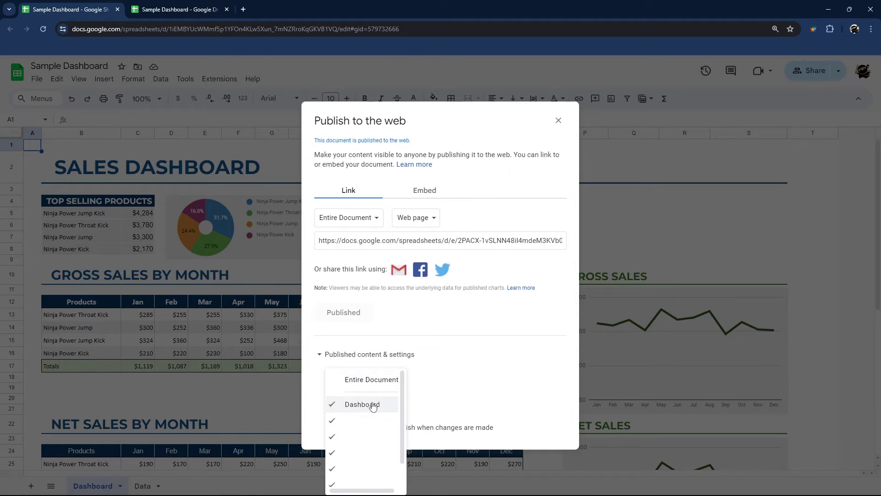
Step: Confirm publishing only Dashboard and reload the published page to see the single sheet
scroll(373, 406, "down", 1)
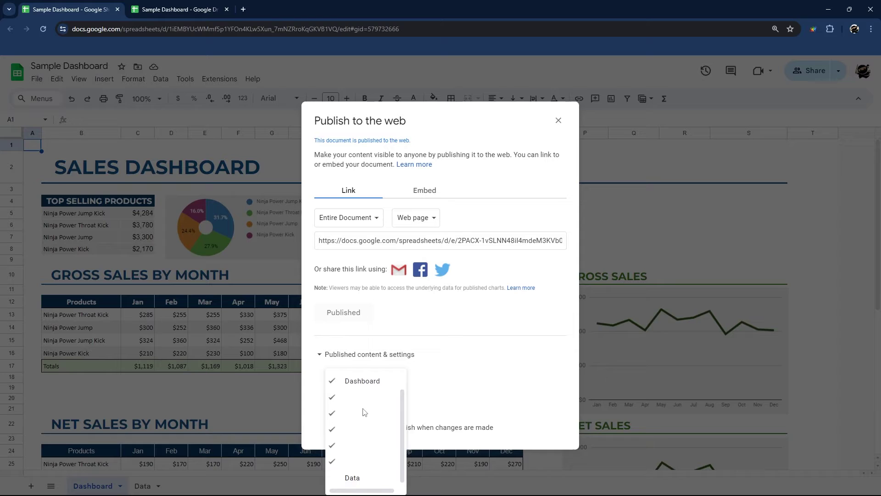
scroll(380, 402, "down", 1)
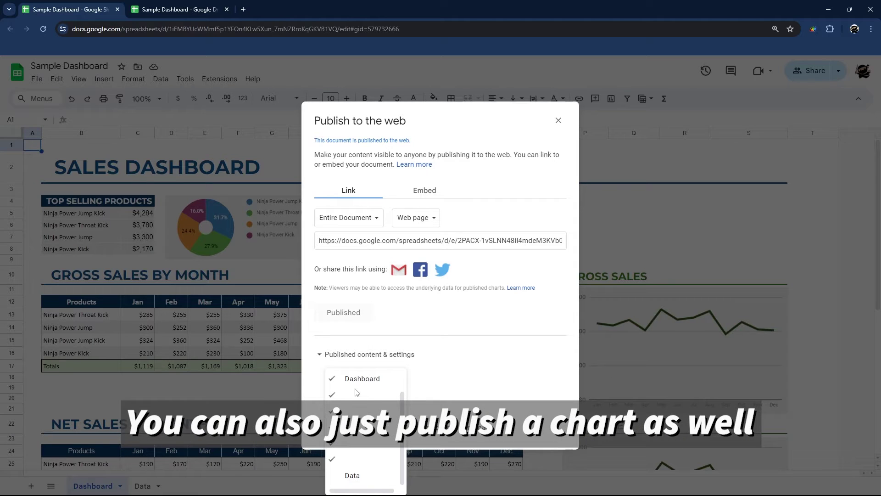
scroll(352, 435, "up", 1)
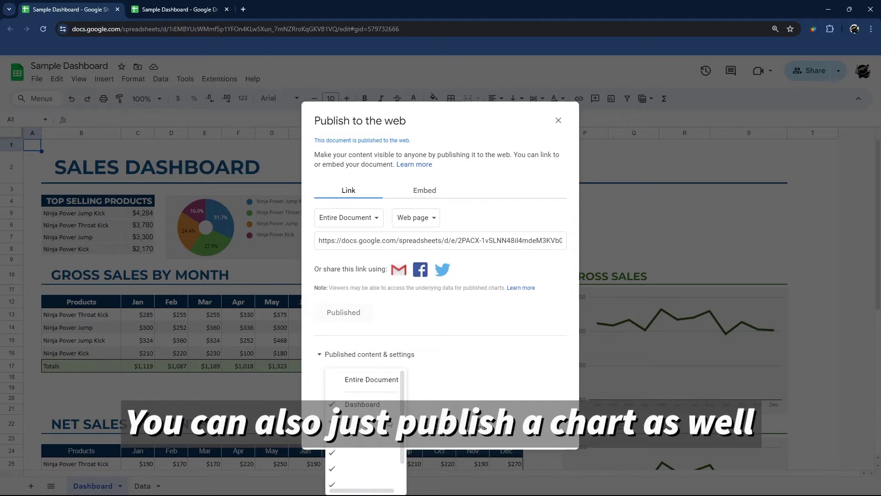
scroll(352, 435, "down", 1)
left_click(456, 399)
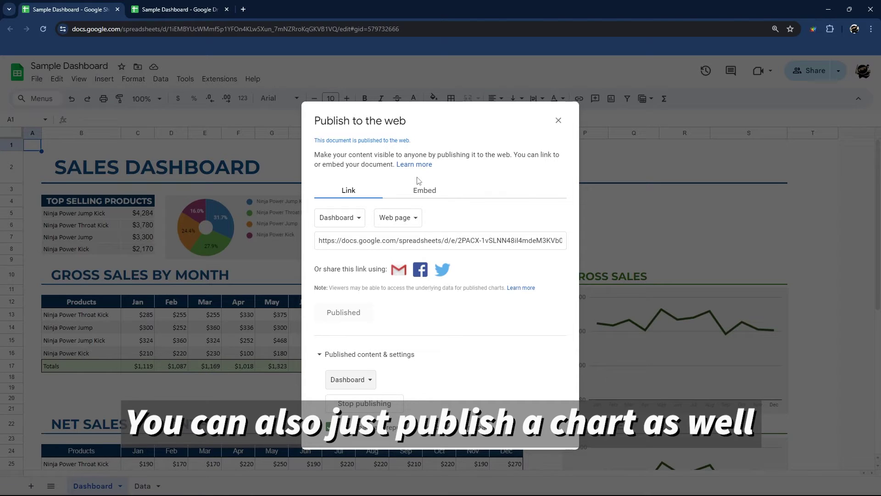
left_click(174, 10)
left_click(42, 29)
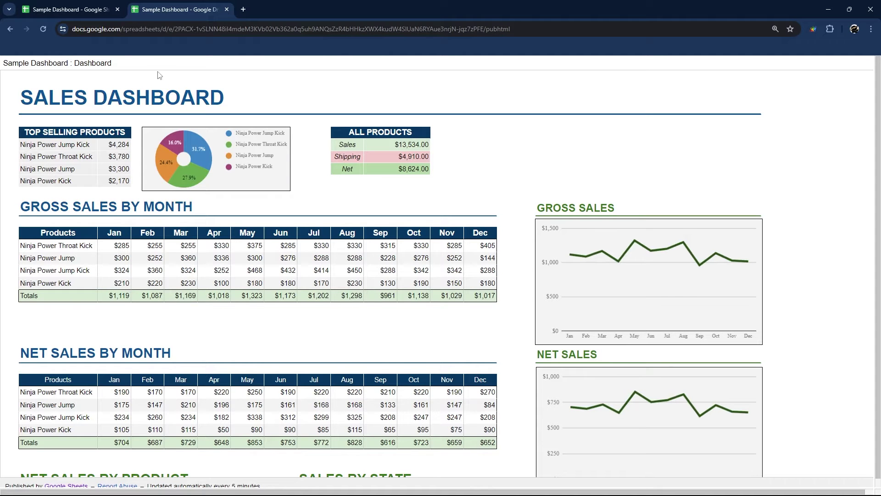
Step: Publish only the Data sheet and reload the published page to view it
left_click(70, 12)
left_click(347, 372)
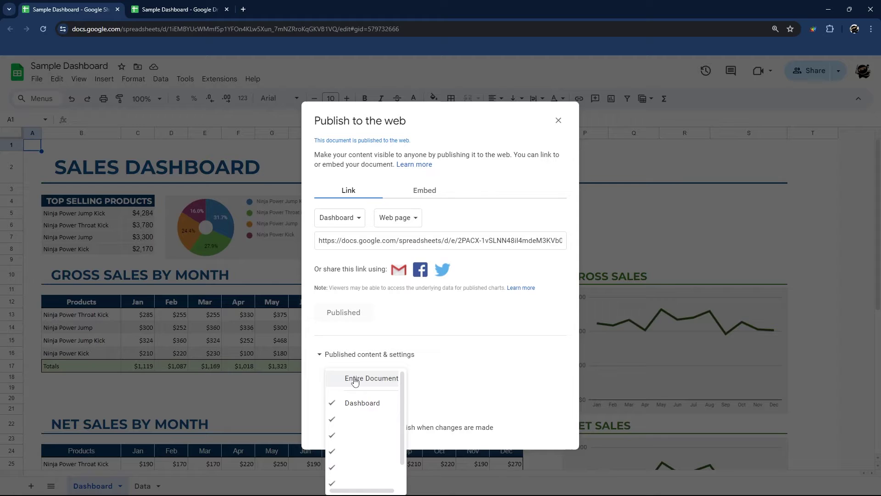
scroll(363, 415, "down", 2)
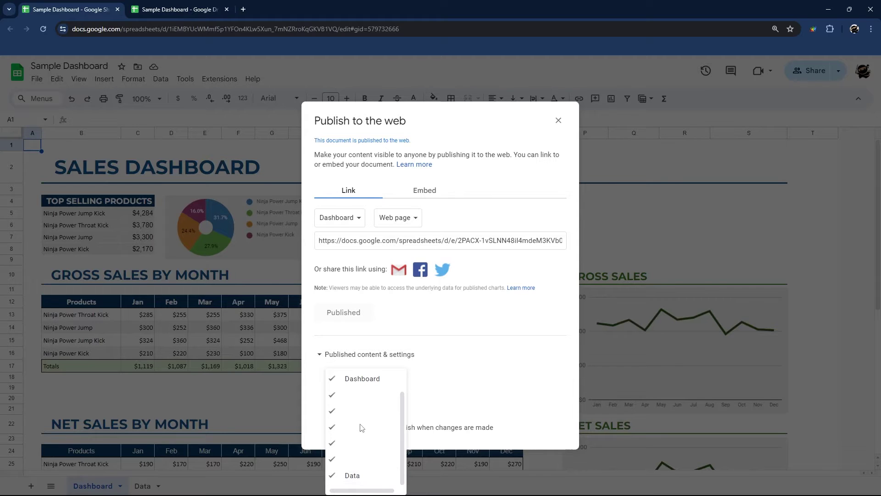
scroll(361, 411, "up", 2)
left_click(360, 404)
scroll(365, 431, "down", 2)
left_click(447, 355)
left_click(177, 9)
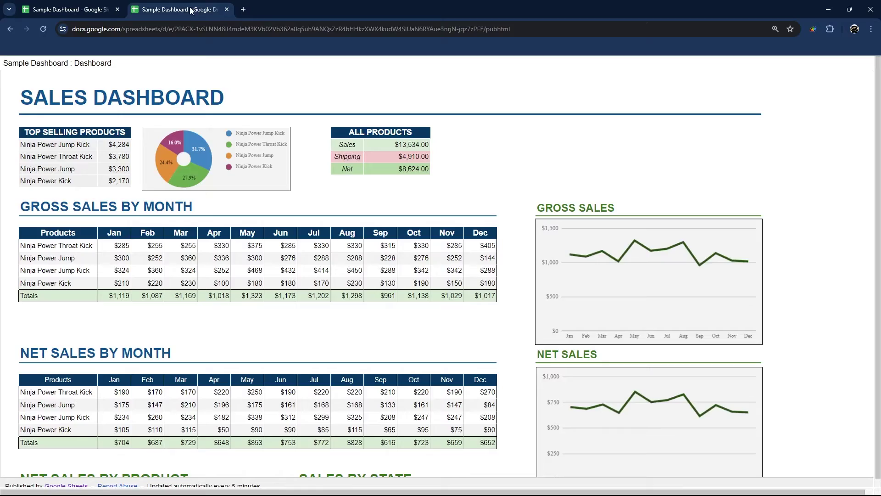
left_click(44, 29)
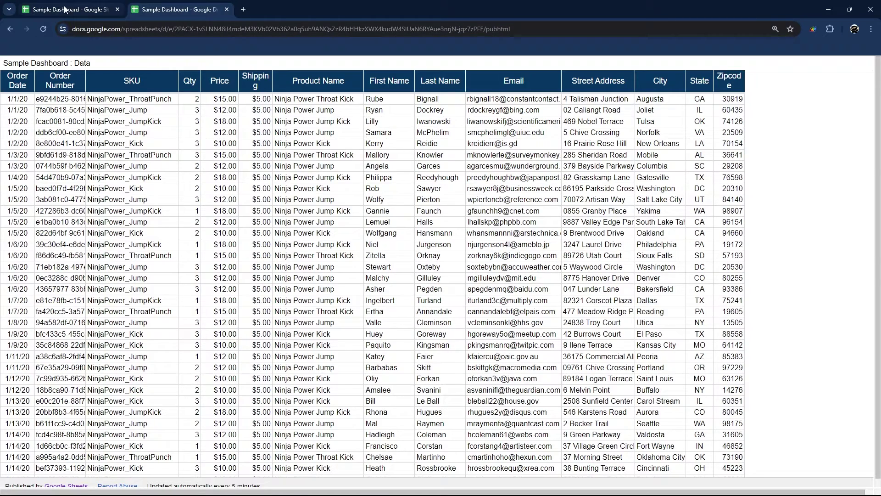
Step: Add Dashboard back so both Dashboard and Data are published, then reload the page
left_click(92, 9)
left_click(342, 377)
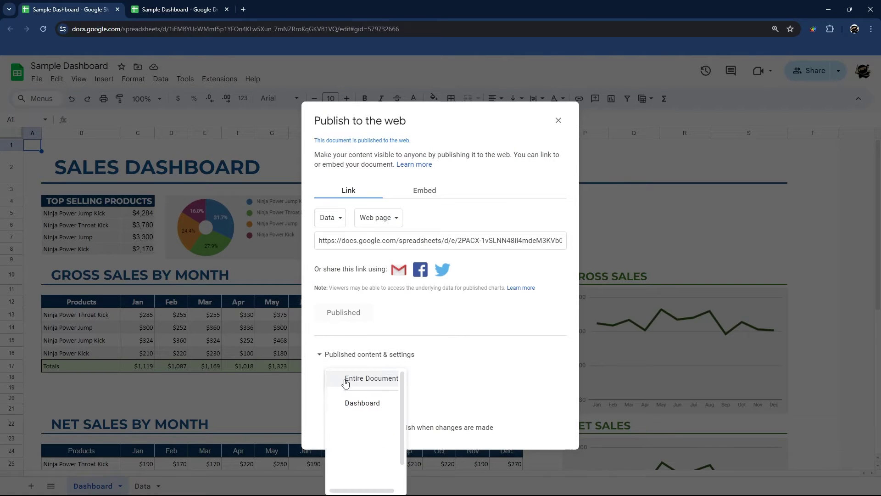
left_click(363, 402)
left_click(454, 356)
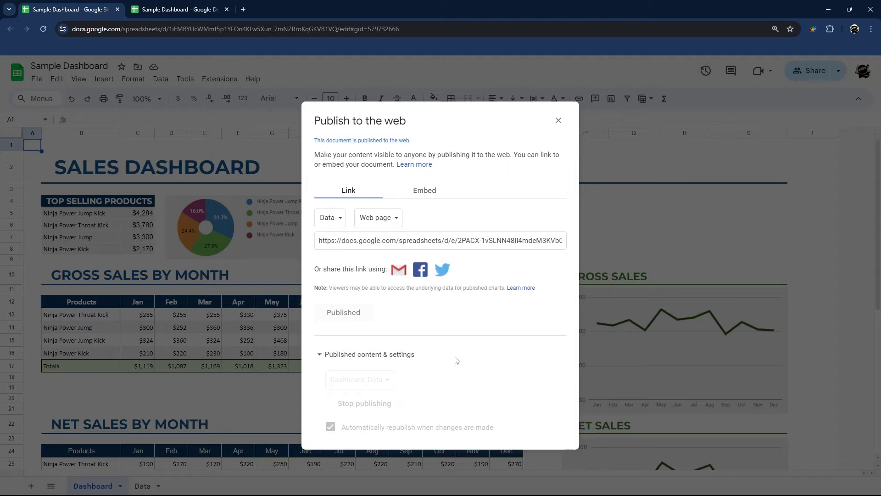
left_click(132, 6)
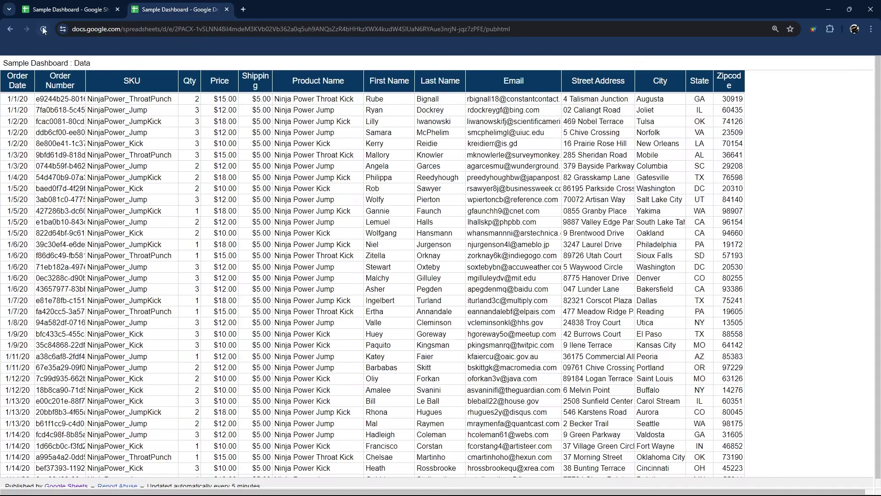
key("F5")
Step: Remove Data so only Dashboard is published, and check the reloaded published page
left_click(69, 9)
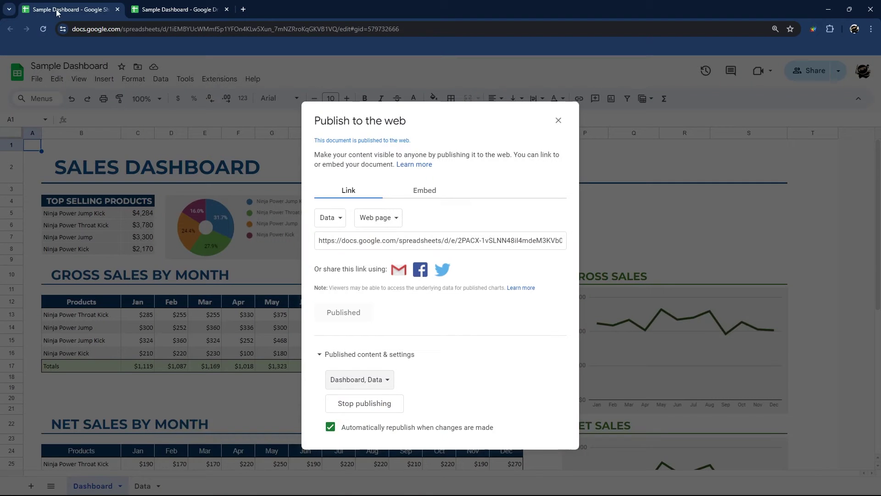
left_click(358, 397)
scroll(373, 489, "down", 1)
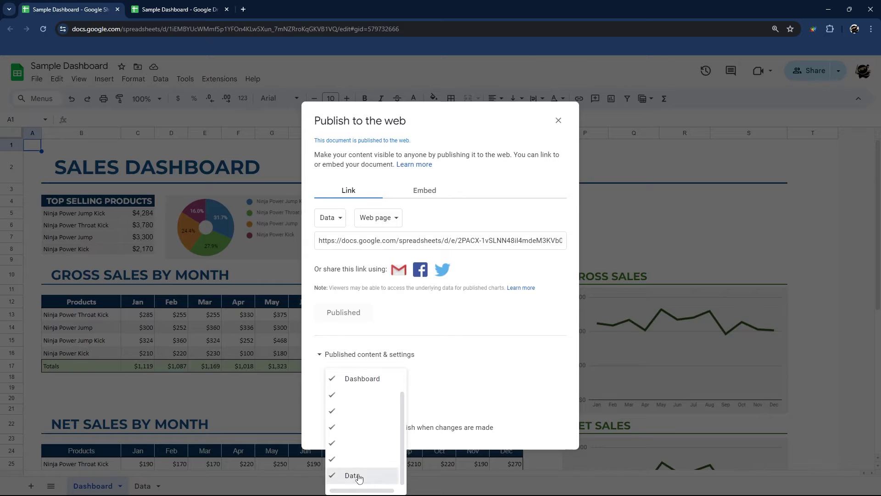
left_click(358, 476)
left_click(438, 388)
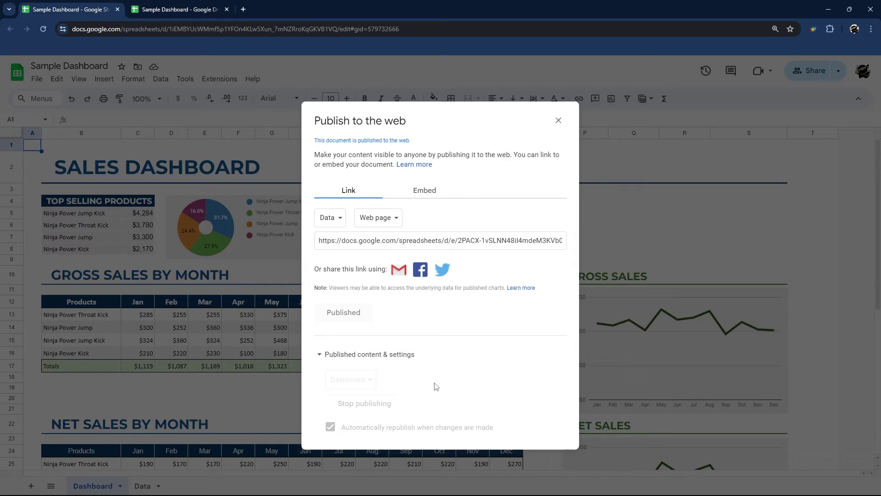
left_click(190, 15)
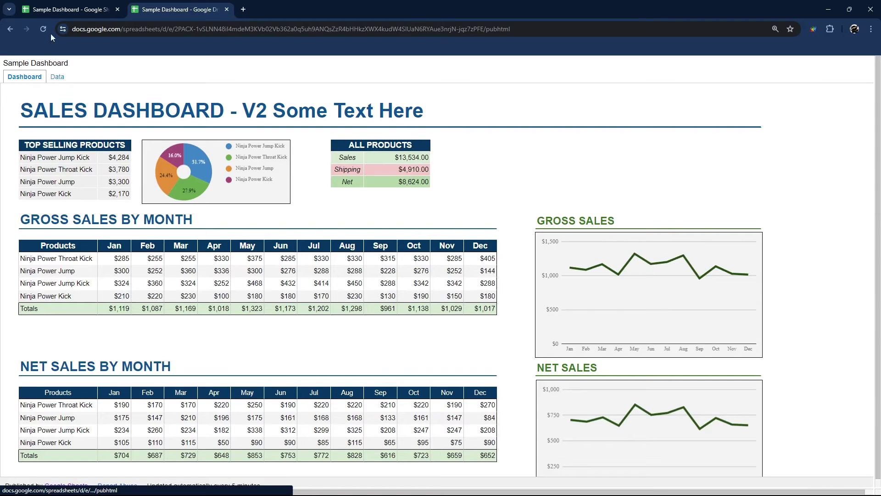
left_click(43, 29)
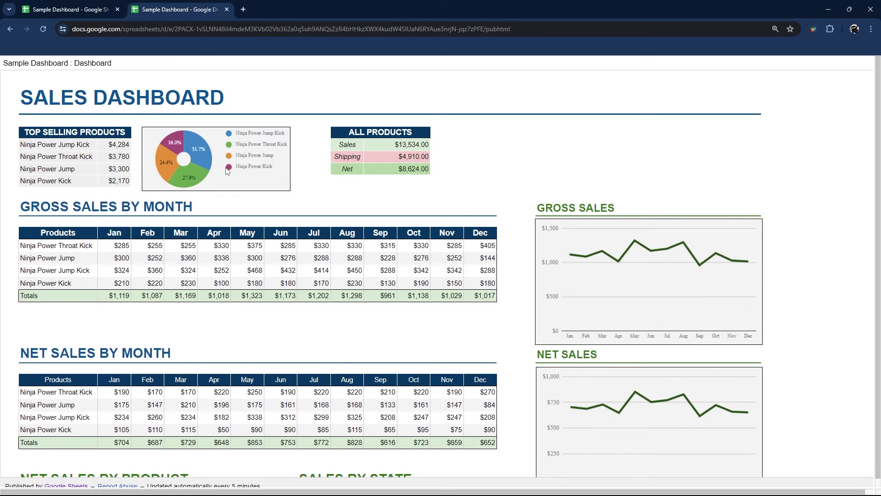
scroll(227, 172, "down", 3)
scroll(226, 173, "up", 3)
left_click(93, 13)
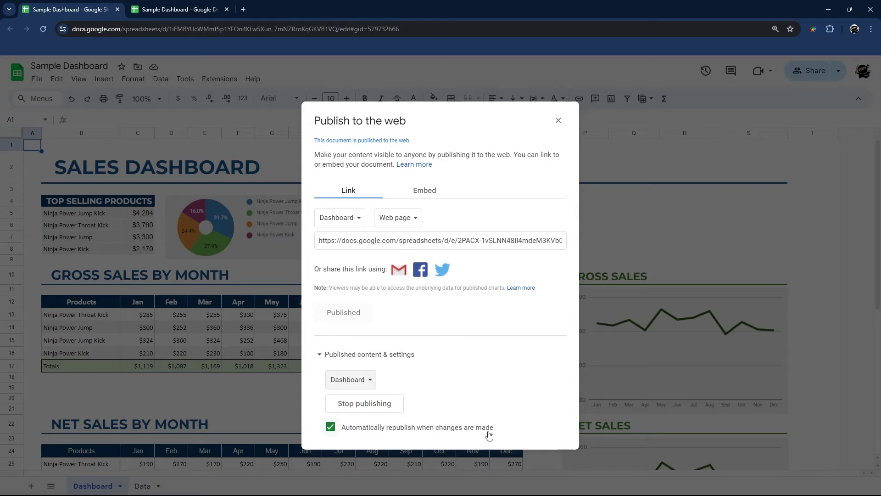
Step: Disable automatic republishing on changes and stop publishing, confirming with OK
left_click(330, 428)
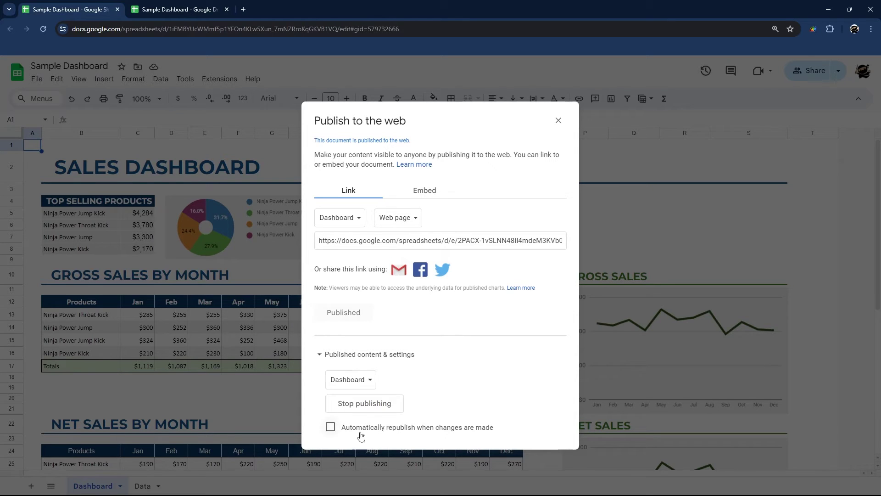
left_click(372, 406)
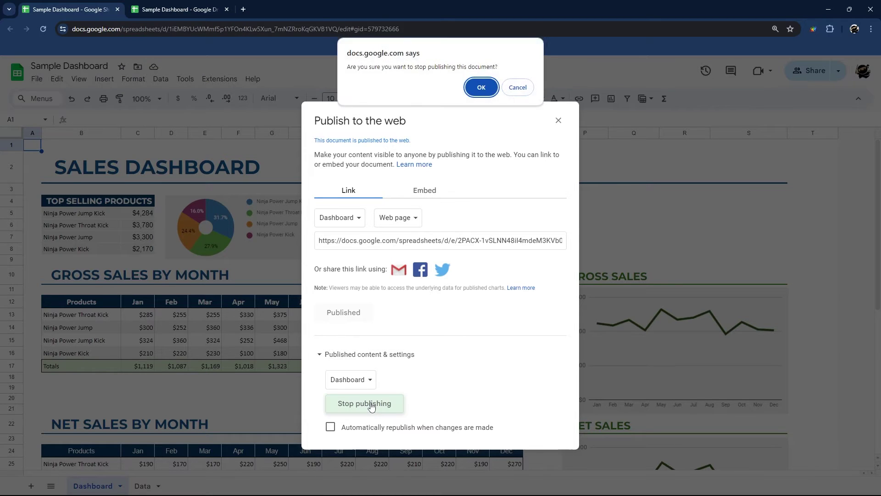
left_click(481, 88)
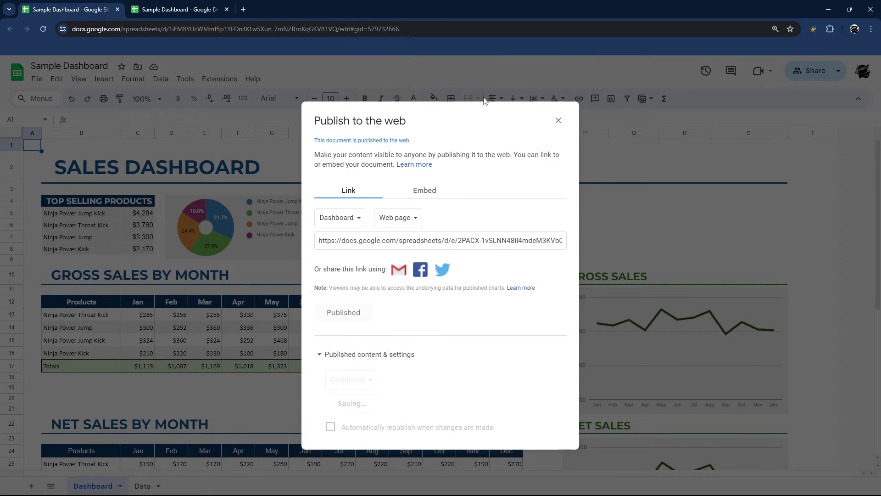
Step: Reload the public link, select its 'This document is not published' message, and close the tab
left_click(195, 14)
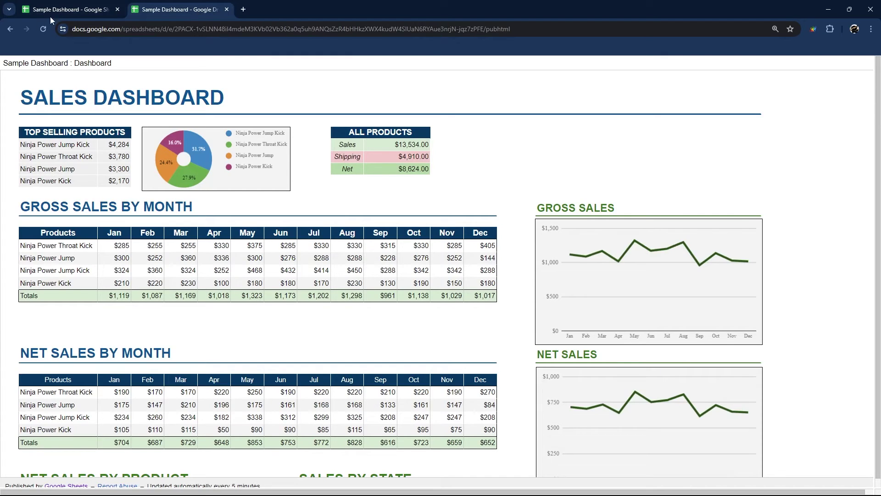
left_click(43, 29)
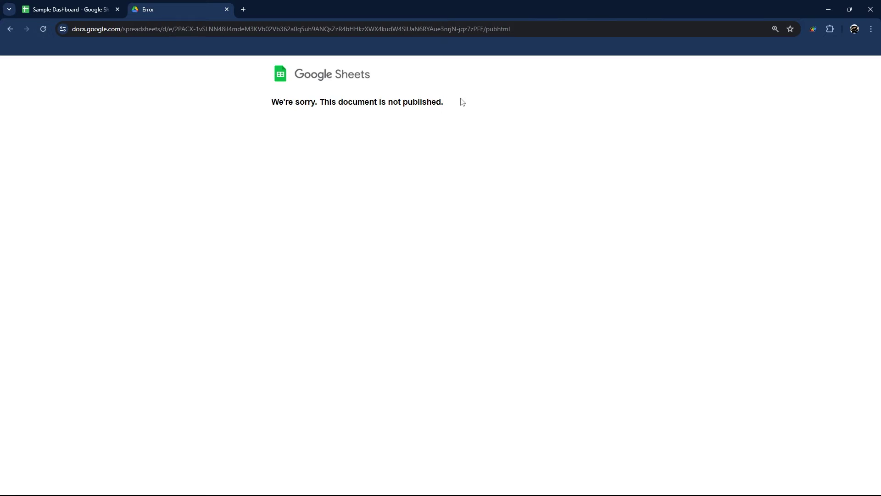
left_click_drag(460, 102, 239, 112)
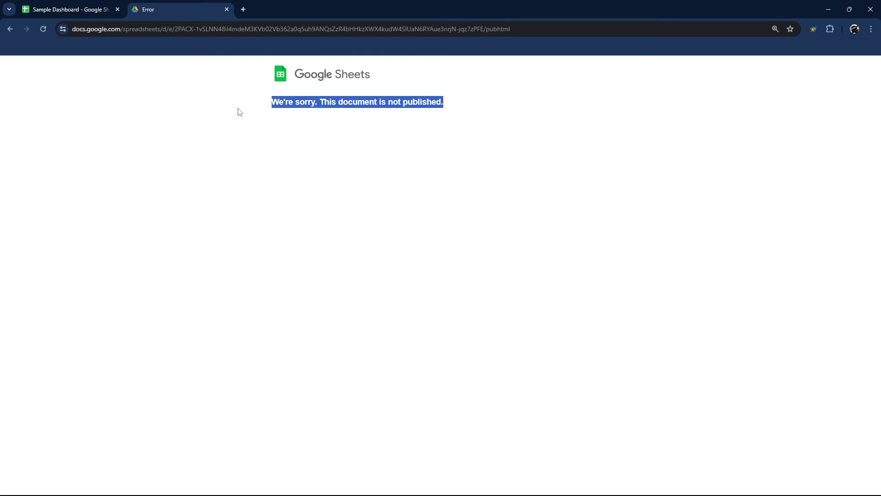
left_click(227, 9)
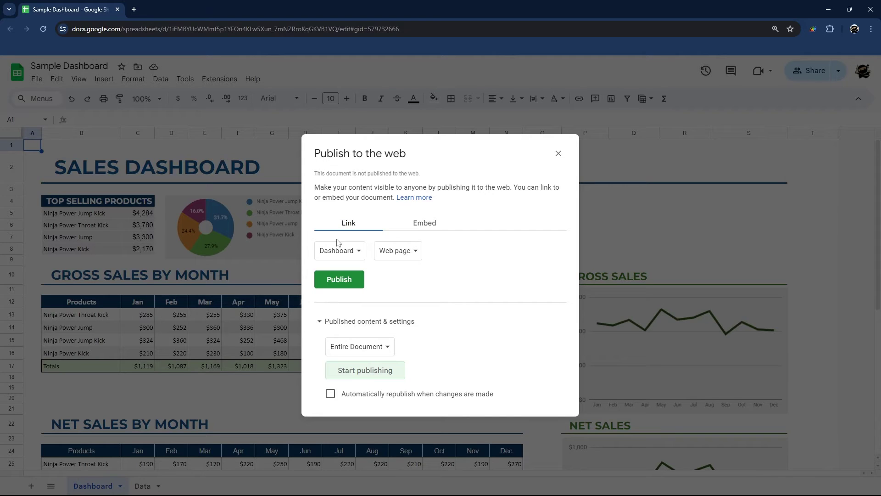
Step: Publish the Dashboard sheet for embedding and confirm
left_click(339, 251)
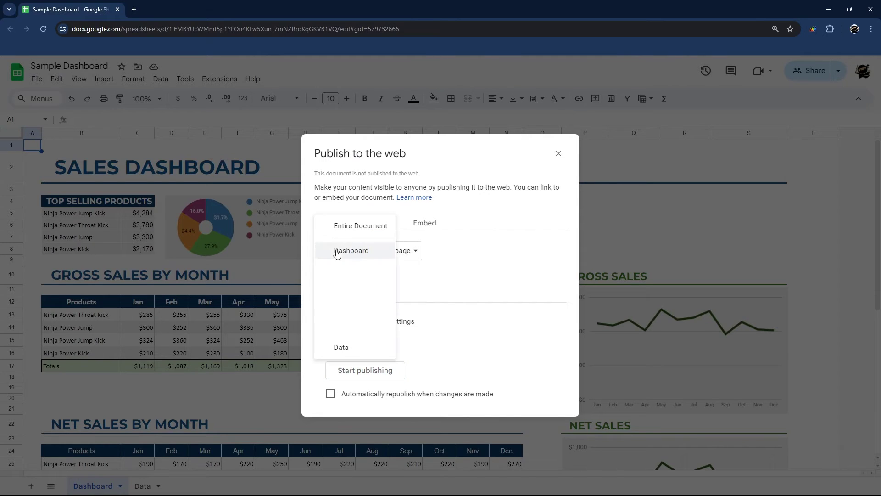
left_click(457, 266)
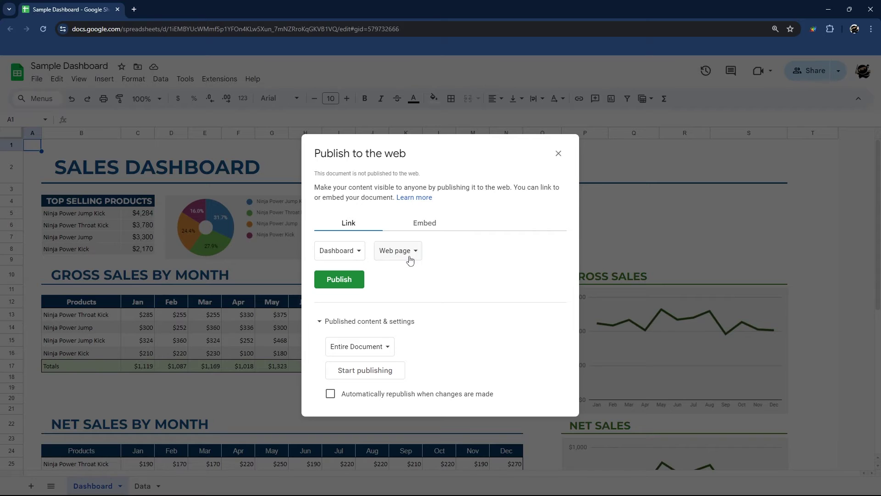
left_click(427, 224)
left_click(344, 279)
left_click(478, 88)
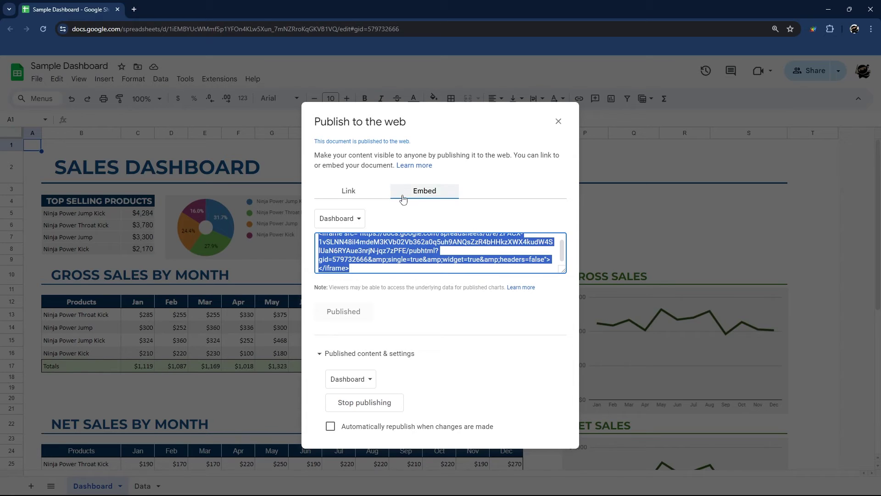
Step: Keep Dashboard as the embedded sheet and select its iframe embed code
left_click(354, 222)
left_click(477, 223)
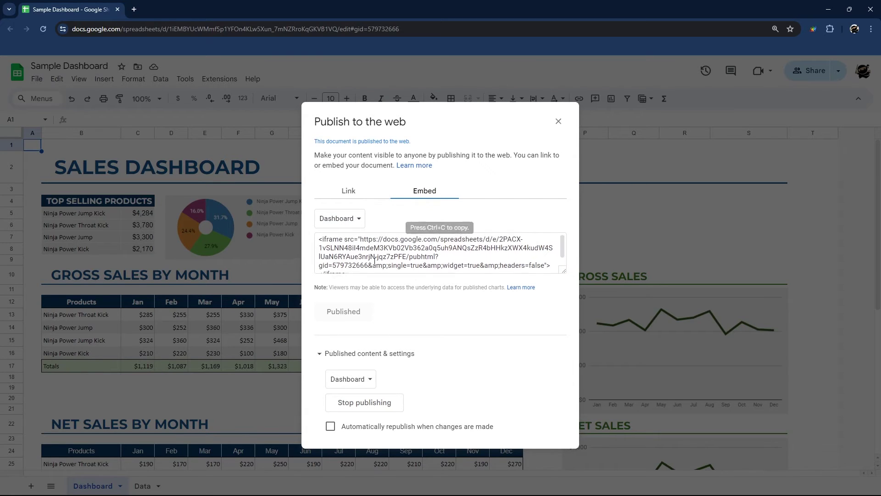
scroll(353, 265, "down", 2)
left_click(353, 265)
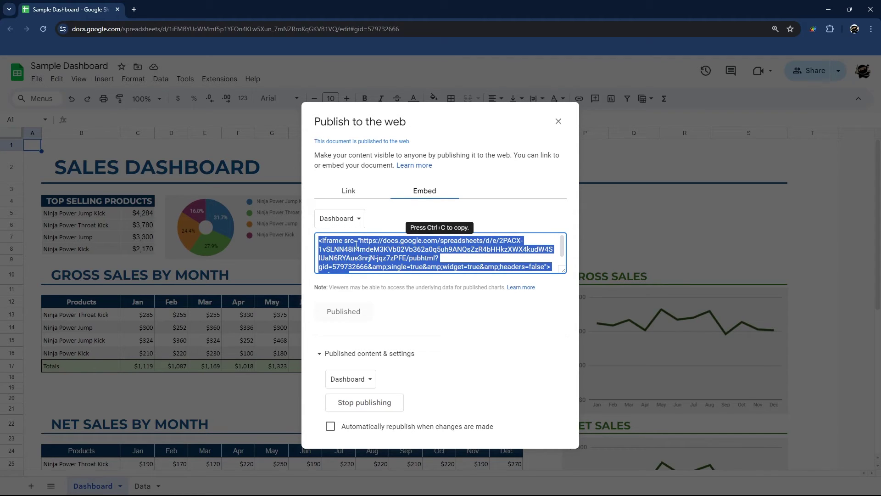
scroll(364, 247, "down", 1)
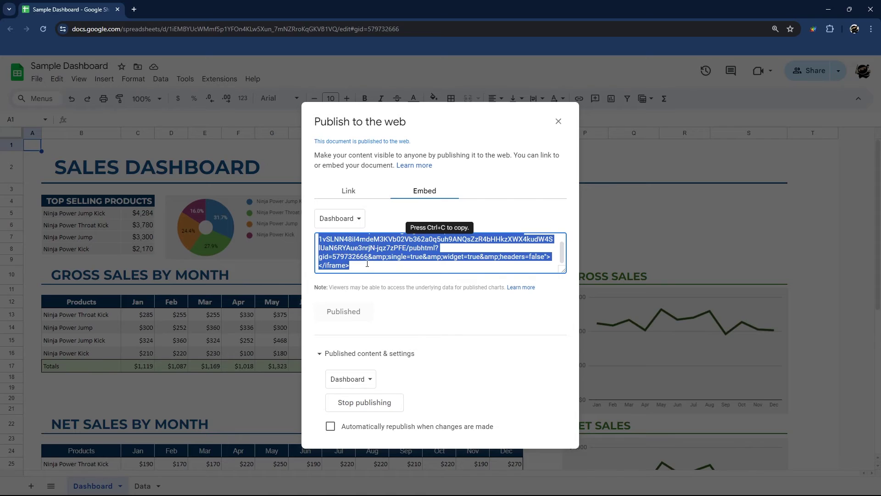
scroll(367, 264, "up", 1)
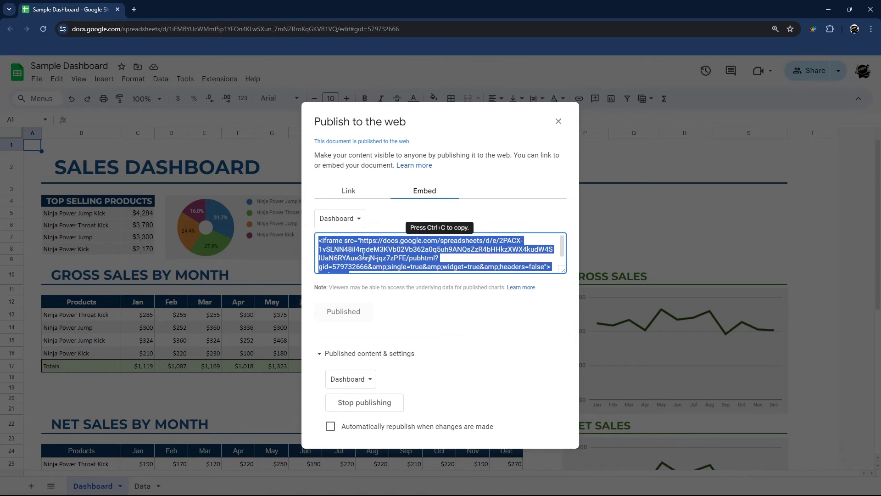
Step: Switch the embed selection to Entire Document, then publish and confirm
left_click(342, 218)
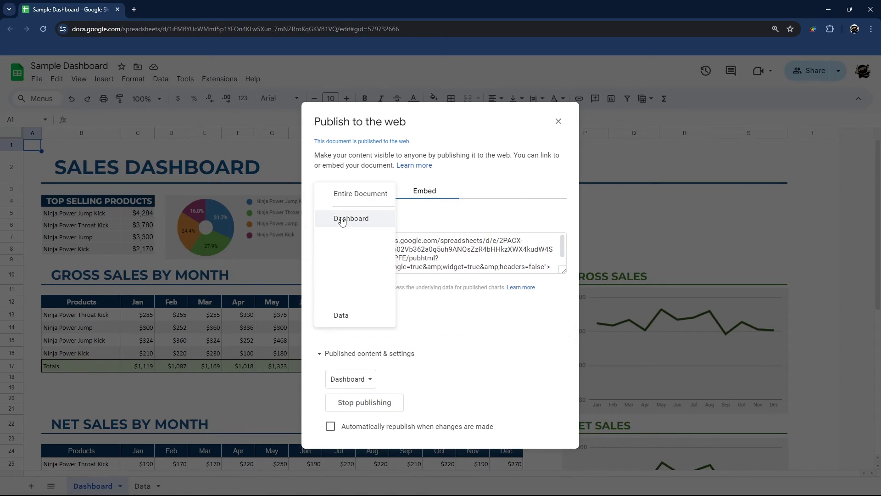
left_click(357, 193)
left_click(353, 248)
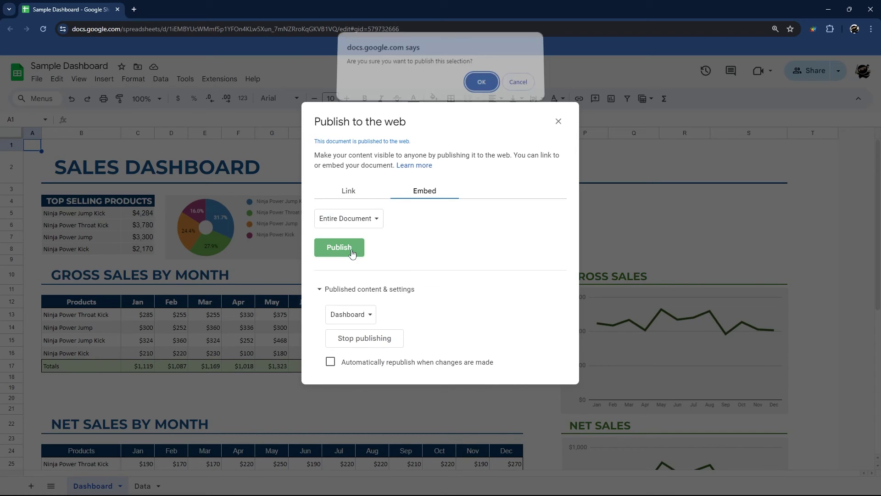
left_click(487, 93)
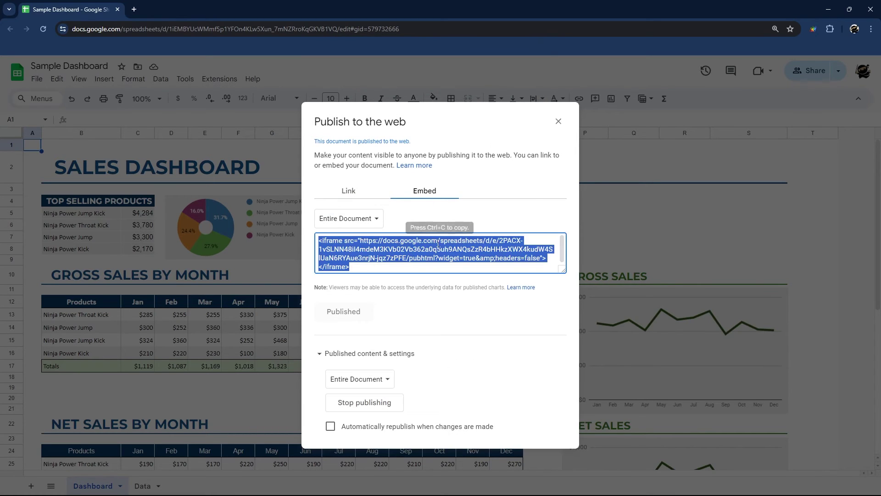
Step: Review the link's file formats, then set the link to Entire Document as a Web page
left_click(356, 196)
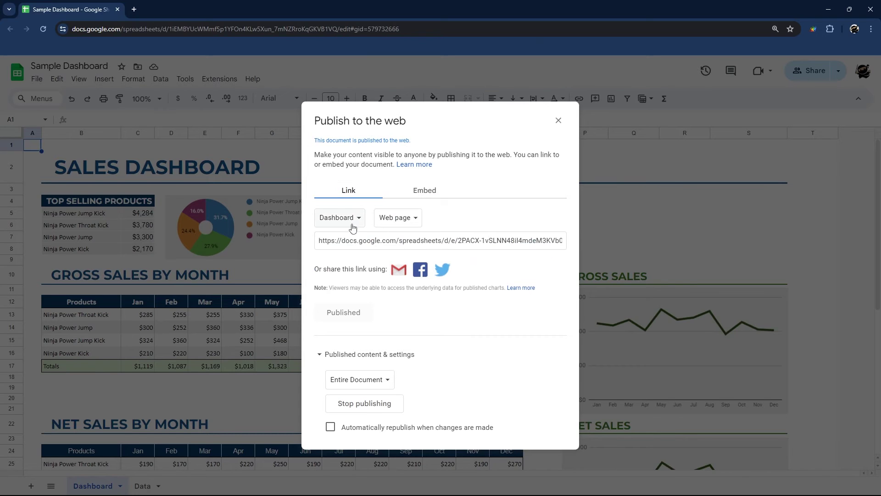
left_click(393, 218)
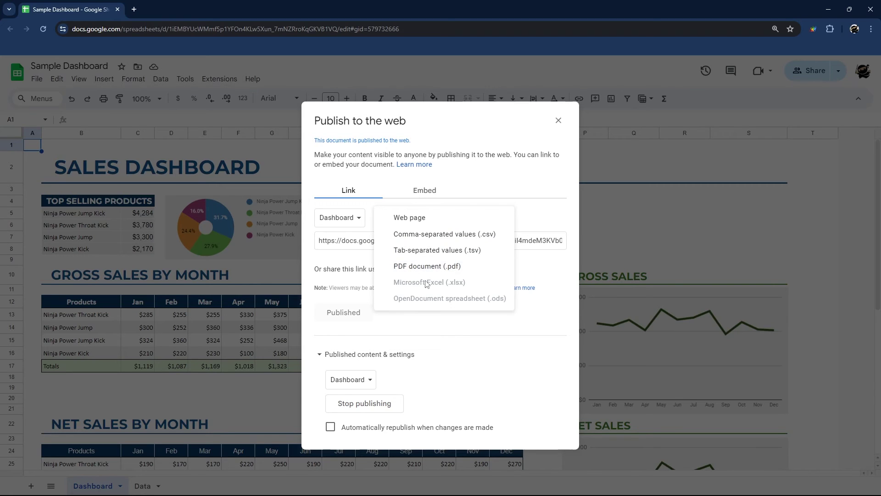
left_click(357, 220)
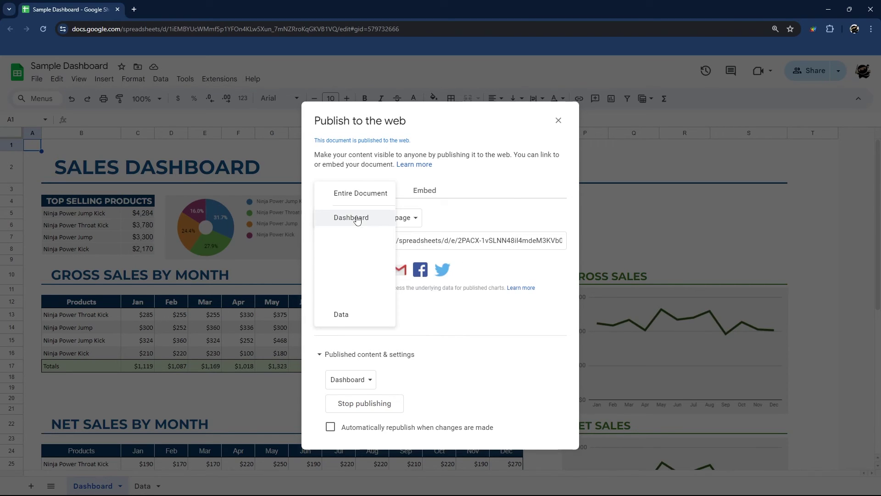
left_click(347, 193)
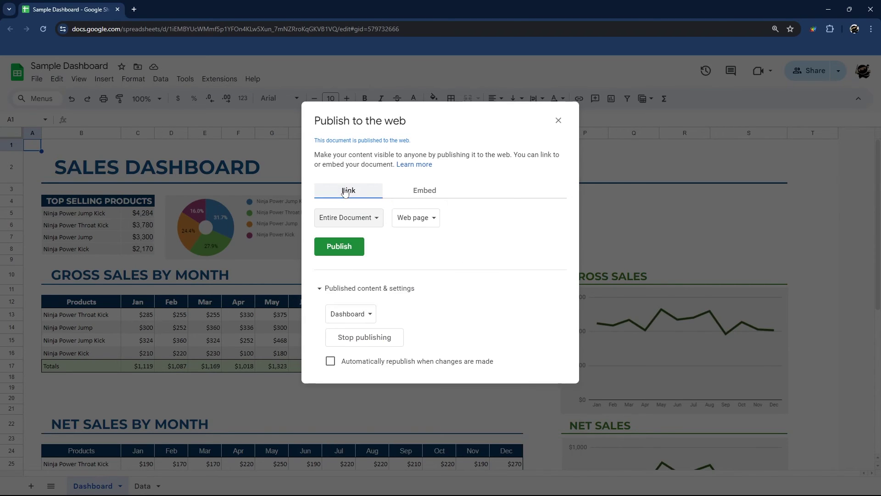
left_click(422, 218)
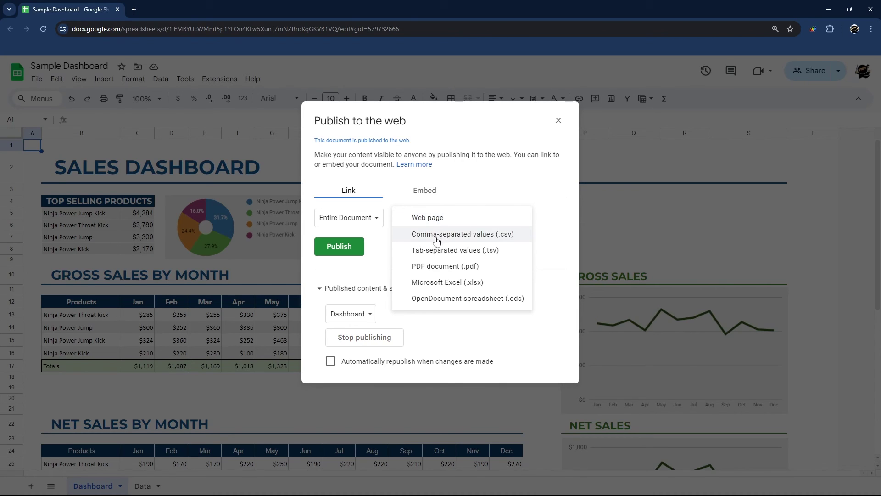
left_click(377, 252)
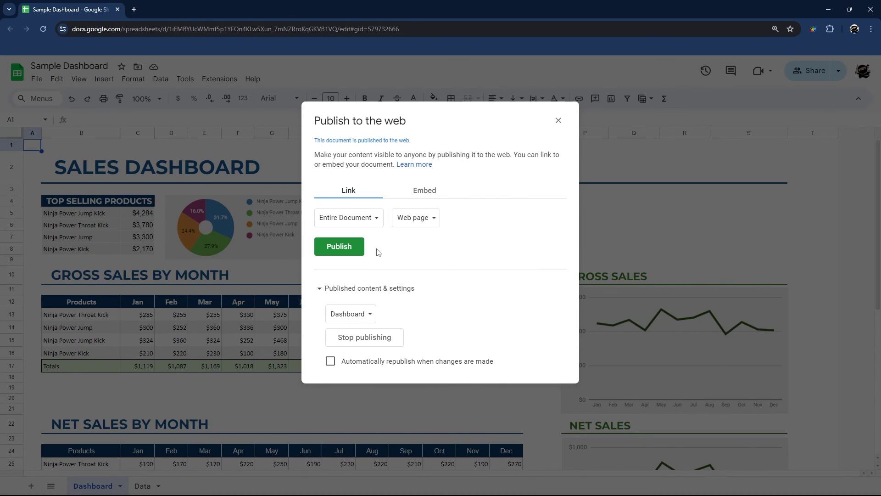
Step: Stop publishing the document, confirm, and close the Publish to the web dialog
left_click(350, 338)
left_click(478, 87)
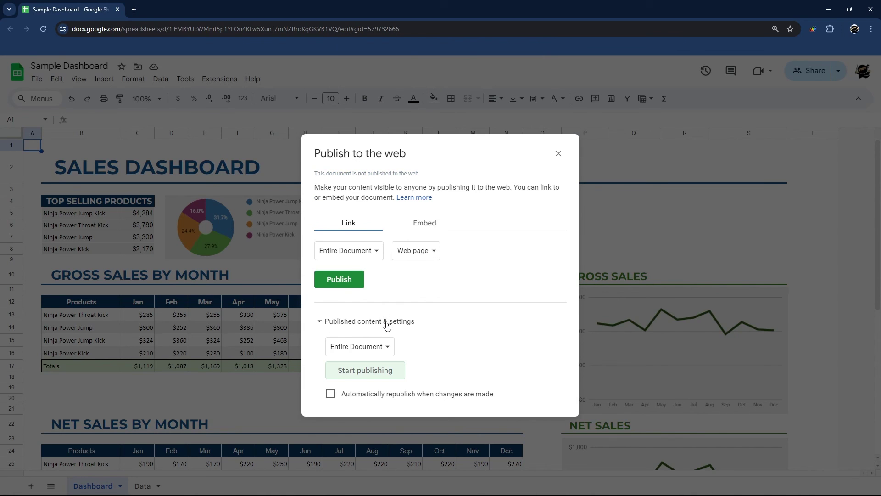
left_click(558, 154)
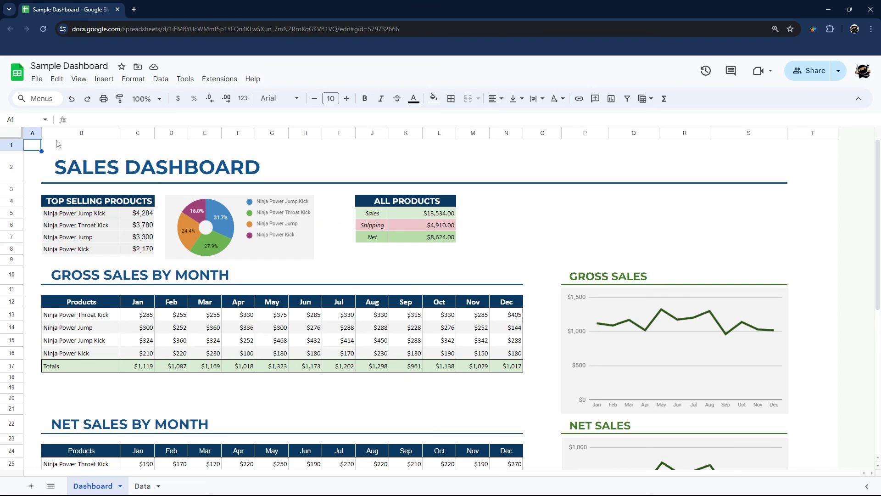